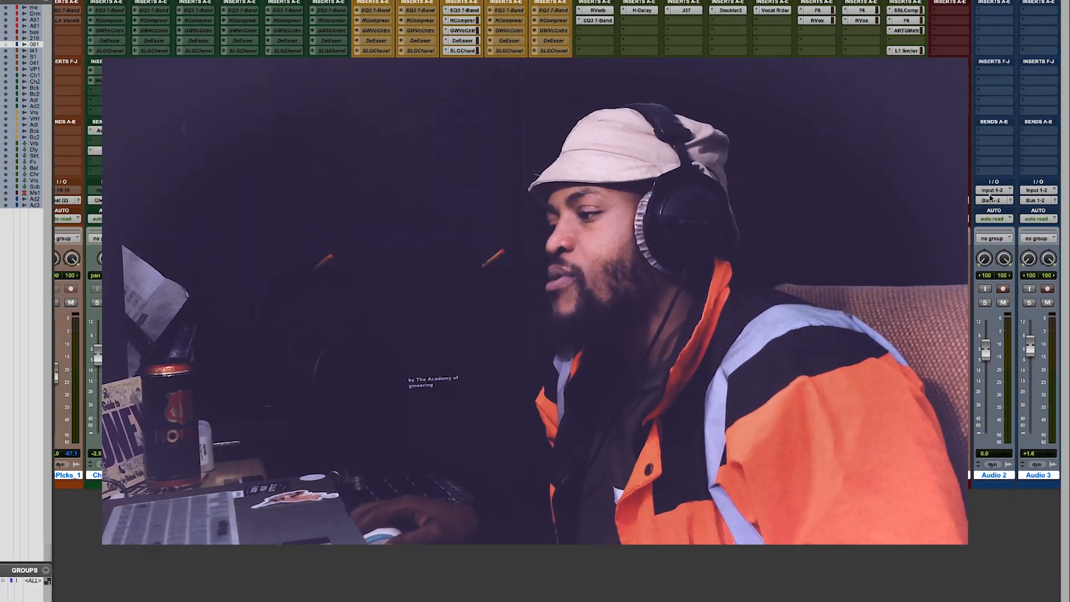
# Step: Look through the session's mixer tracks and review the RVerb plug-in's settings on the Verb track
pyautogui.hscroll(2, 535, 301)
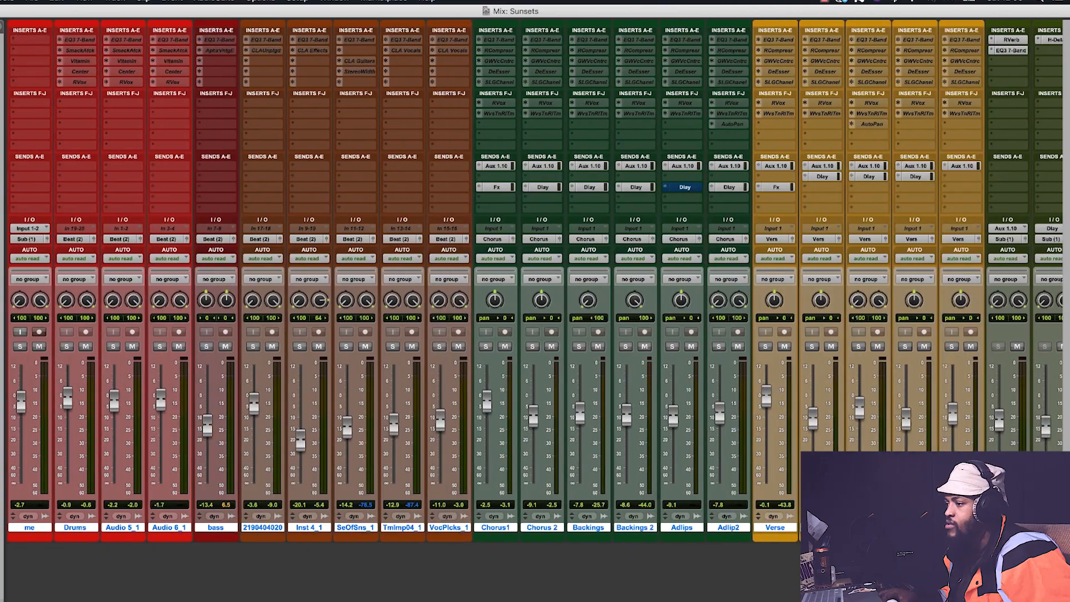
pyautogui.hscroll(10, 733, 379)
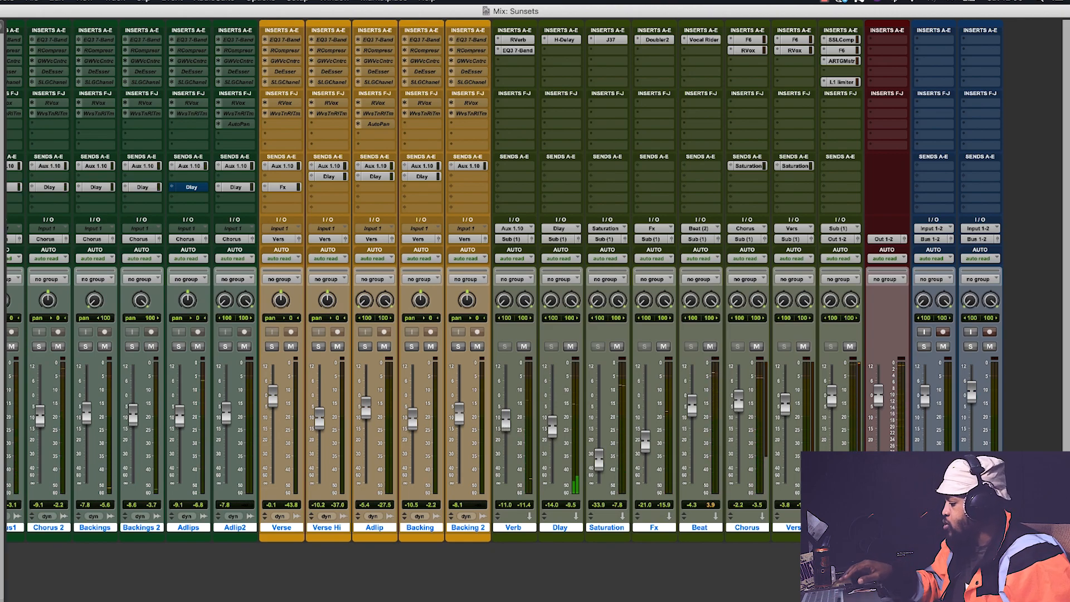
pyautogui.press('super+equal')
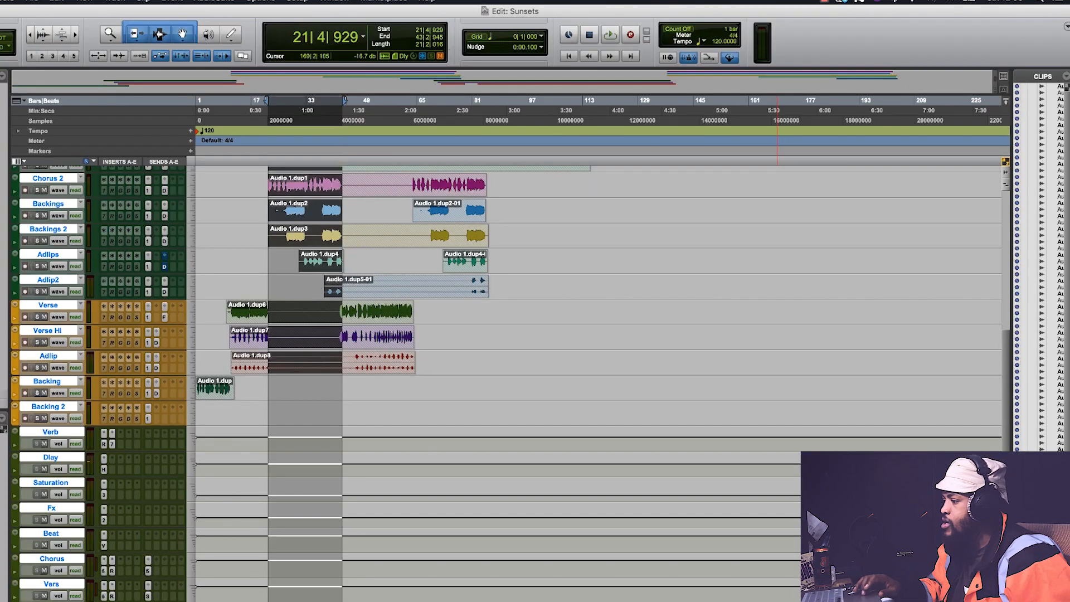
pyautogui.press('super+equal')
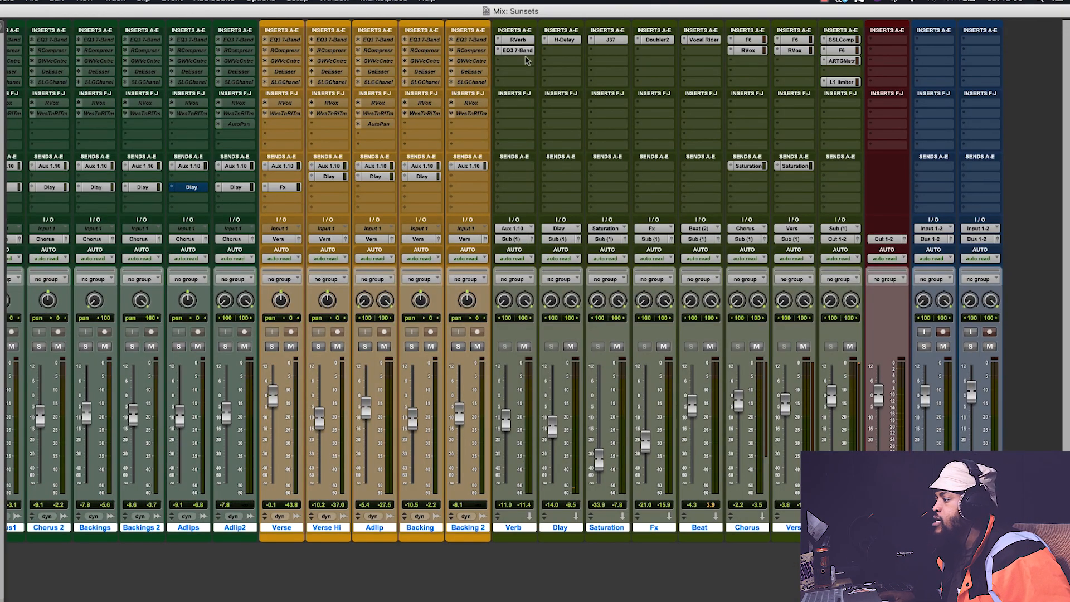
pyautogui.click(518, 40)
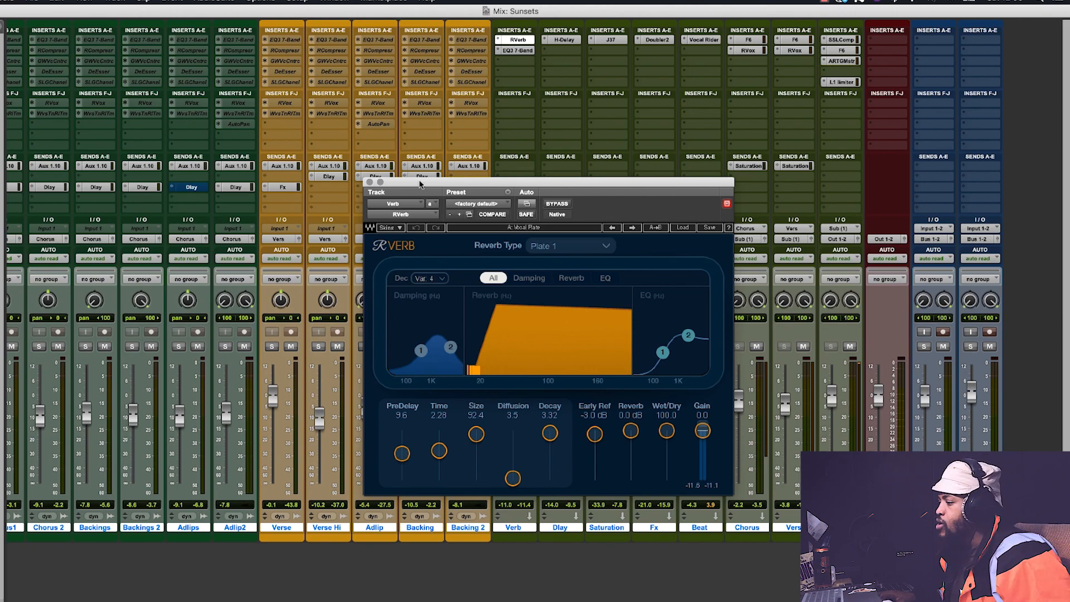
pyautogui.moveTo(420, 184); pyautogui.dragTo(425, 254)
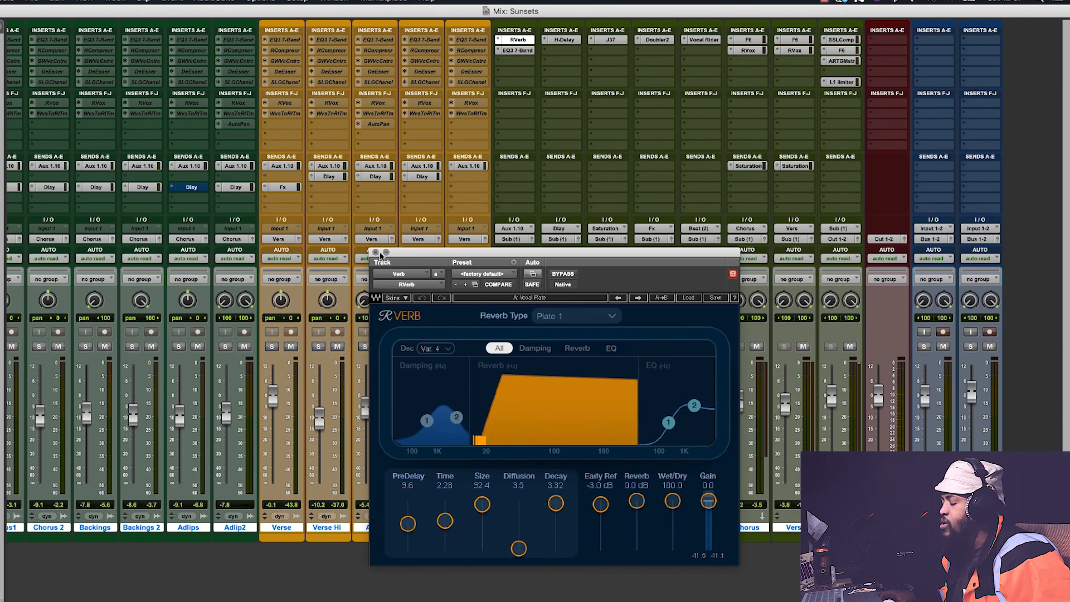
pyautogui.click(376, 252)
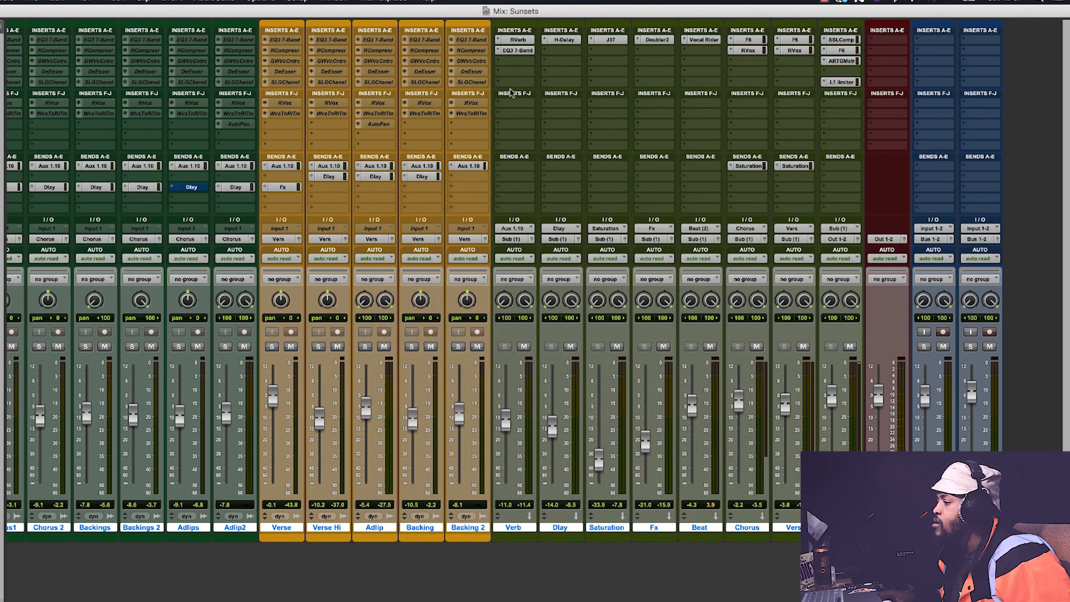
# Step: Move the Verb track's EQ3 7-Band down to insert slot D and add a stereo D-Verb reverb in slot B
pyautogui.moveTo(517, 52); pyautogui.dragTo(516, 71)
pyautogui.click(499, 51)
pyautogui.moveTo(549, 74)
pyautogui.moveTo(629, 87)
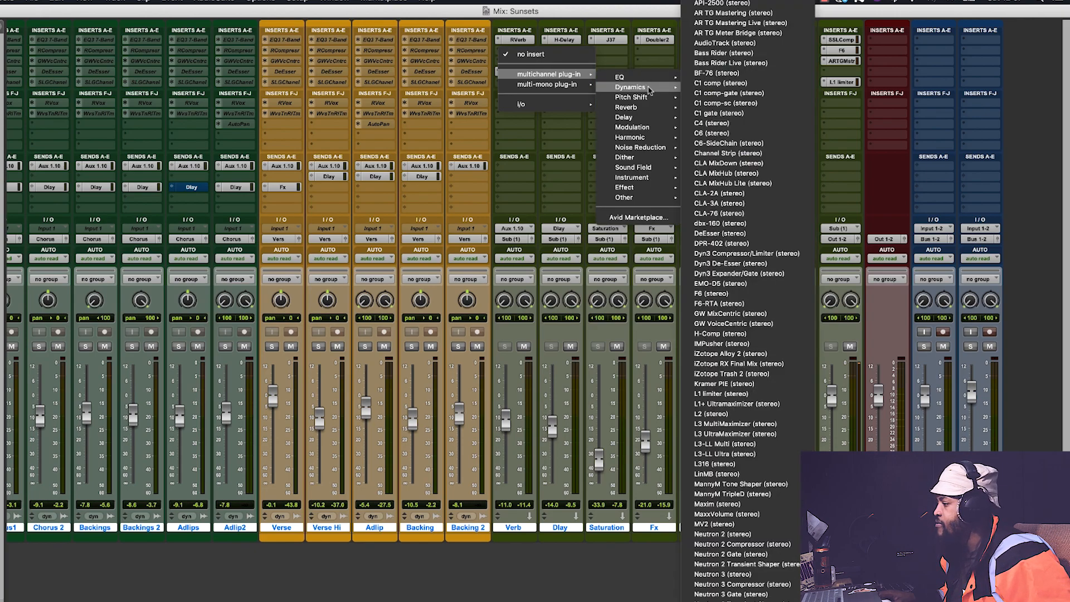
pyautogui.moveTo(656, 109)
pyautogui.click(756, 171)
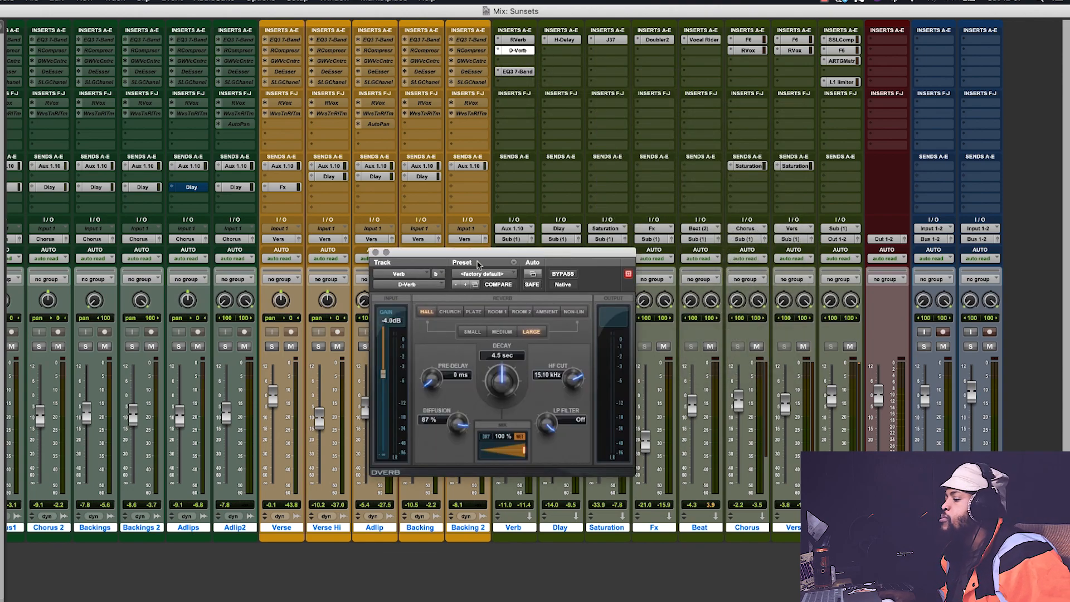
# Step: Bypass RVerb on the Verb track and move the D-Verb window clear of the mixer channels
pyautogui.moveTo(482, 257); pyautogui.dragTo(408, 224)
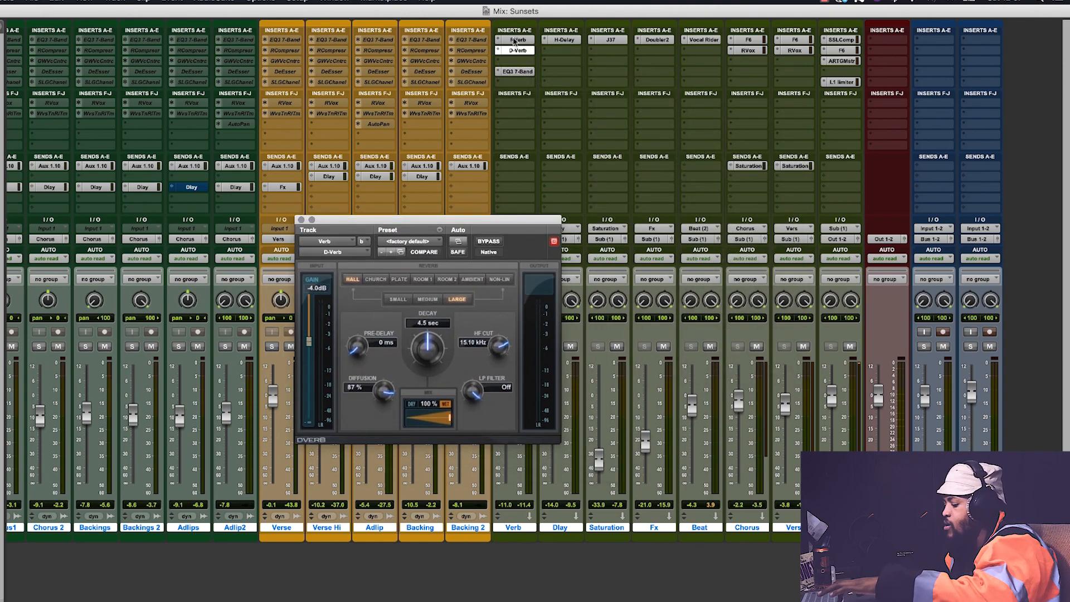
pyautogui.moveTo(517, 231); pyautogui.dragTo(673, 472)
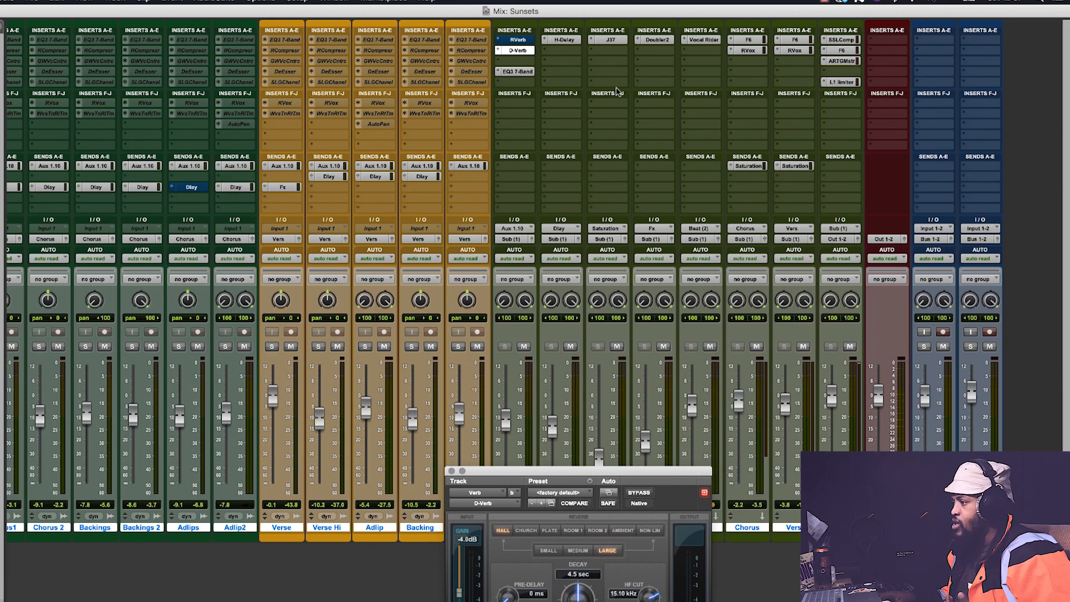
pyautogui.moveTo(584, 474); pyautogui.dragTo(1009, 273)
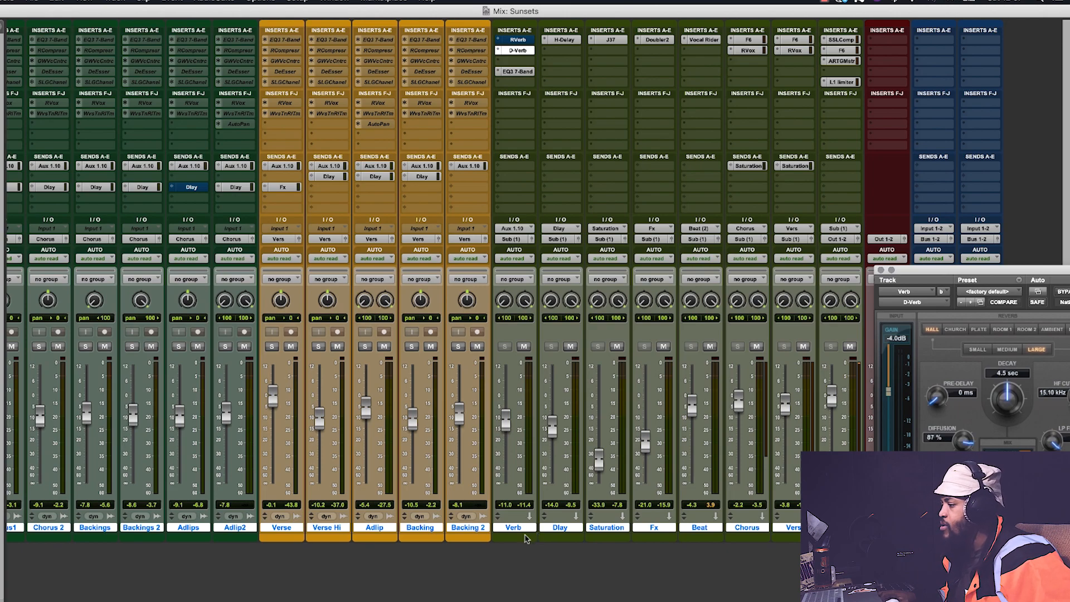
# Step: Inspect the Verse track's Aux 1.10 send that feeds the reverb, and close its send window
pyautogui.click(291, 165)
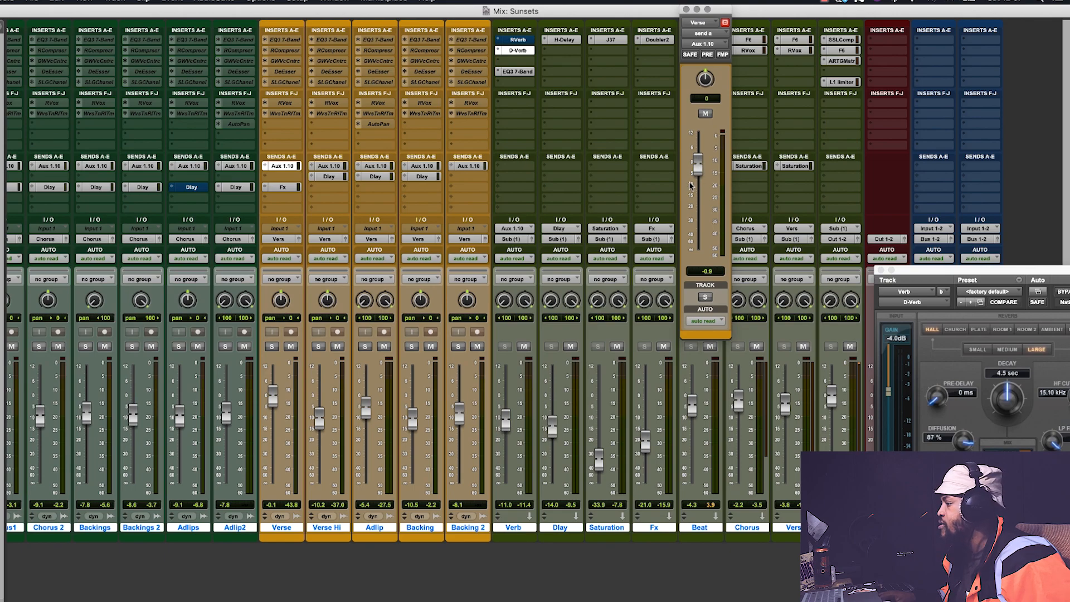
pyautogui.moveTo(528, 474); pyautogui.dragTo(601, 146)
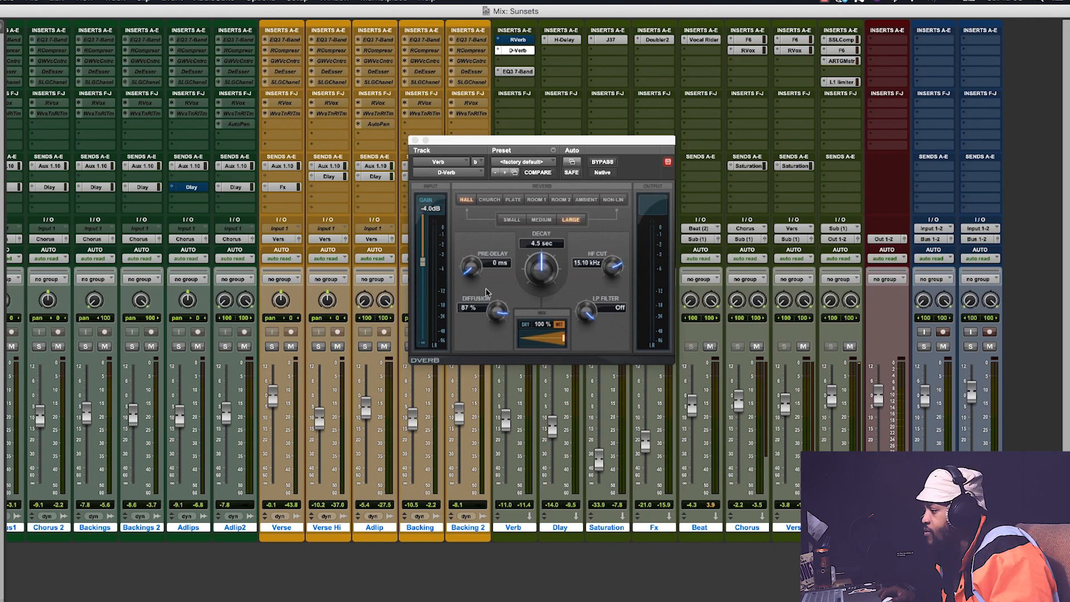
pyautogui.moveTo(598, 146); pyautogui.dragTo(750, 130)
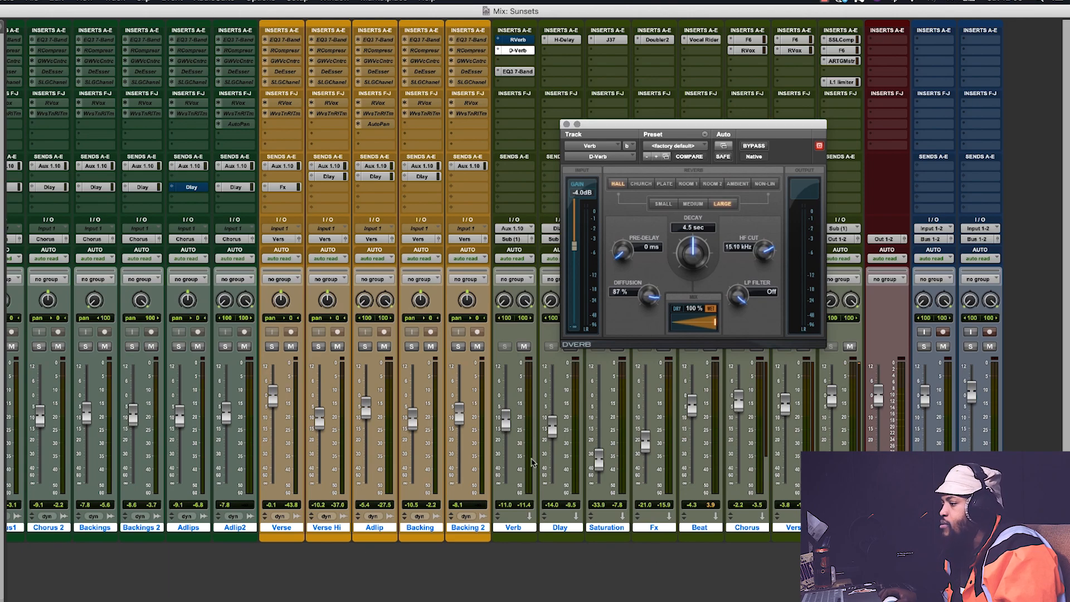
pyautogui.click(280, 166)
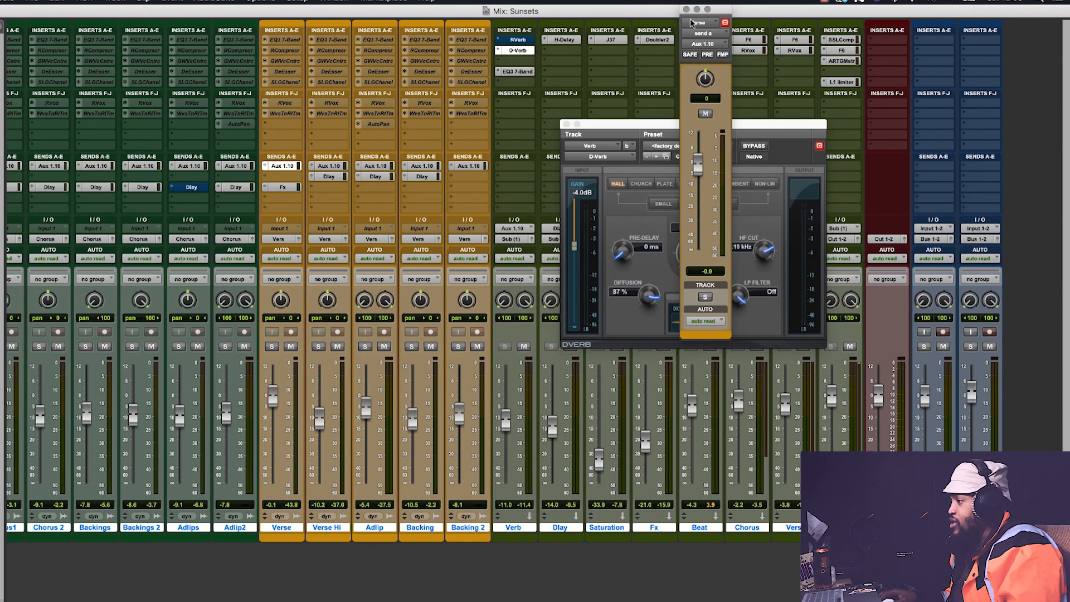
pyautogui.click(686, 9)
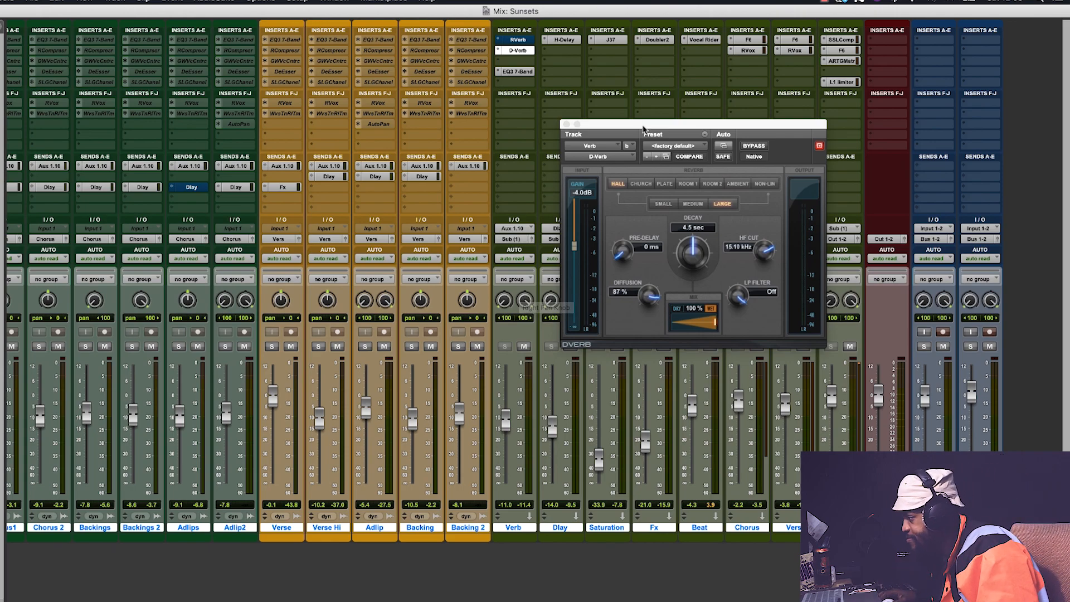
# Step: Mute the Beat track and start playback to hear the vocals through D-Verb
pyautogui.moveTo(644, 130); pyautogui.dragTo(662, 210)
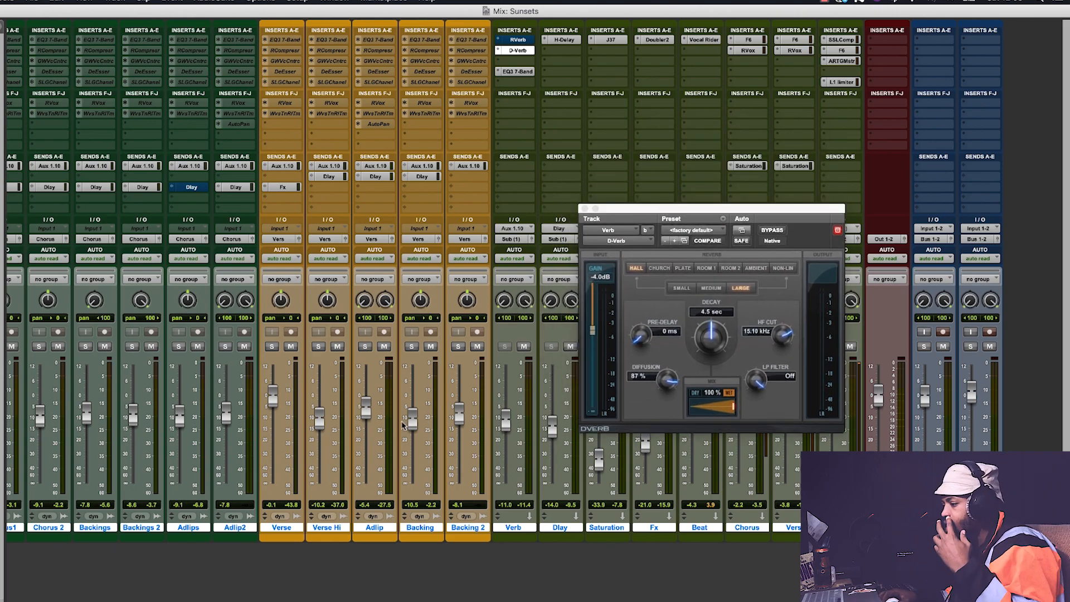
pyautogui.moveTo(757, 219); pyautogui.dragTo(431, 19)
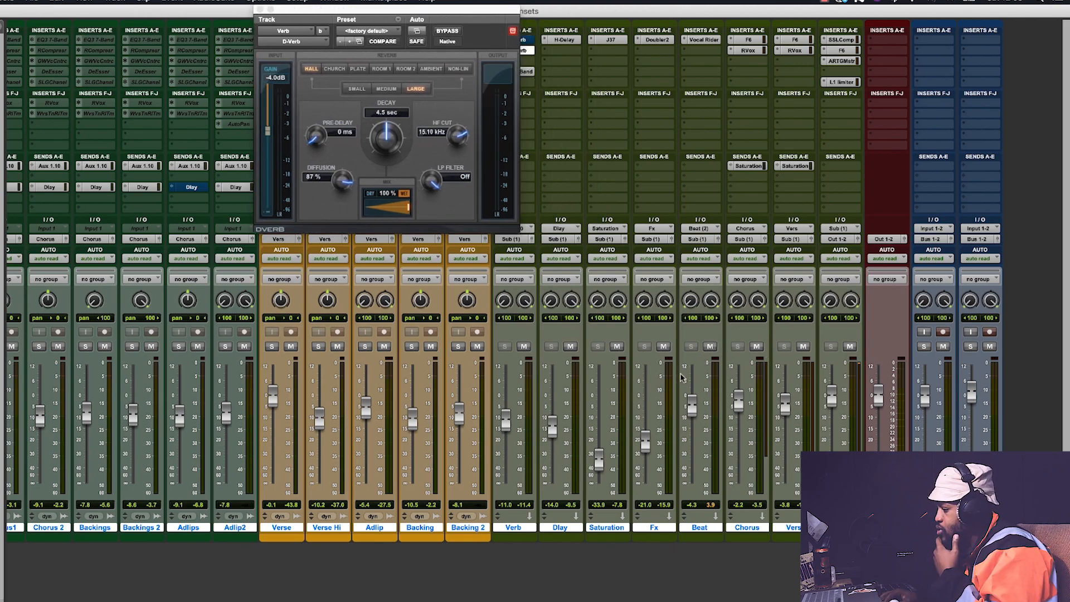
pyautogui.click(709, 346)
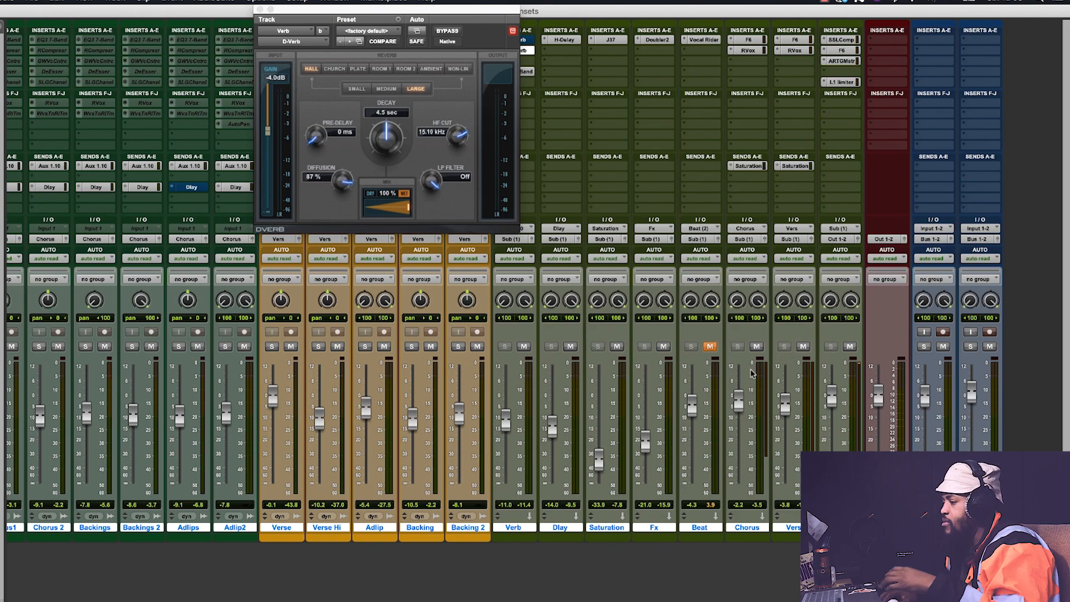
pyautogui.press('space')
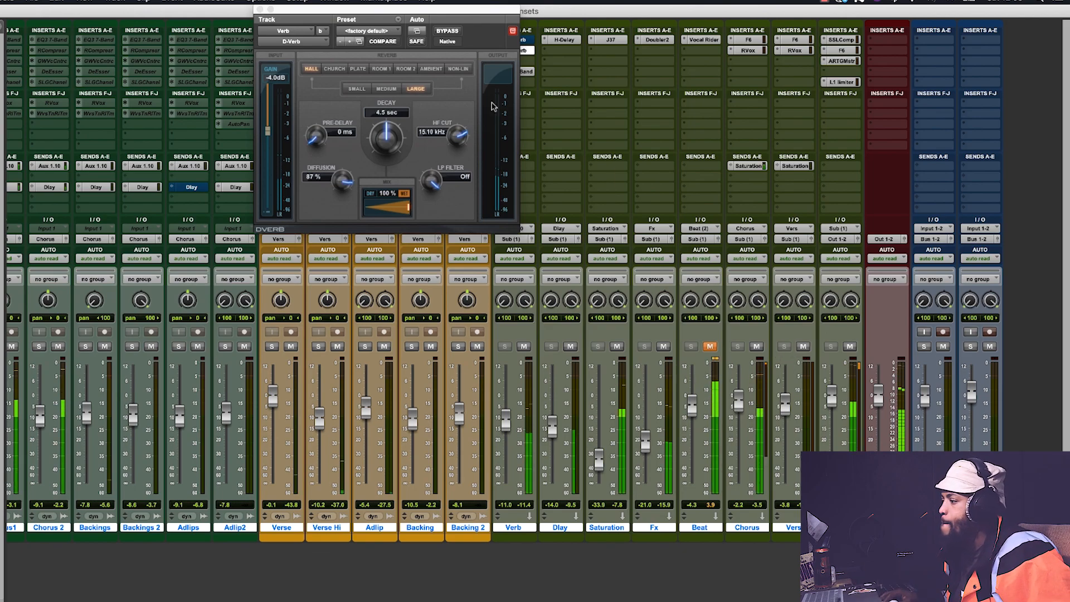
# Step: Raise the Verb track's fader to about +1.1 dB, keeping the D-Verb window accessible above the faders
pyautogui.moveTo(466, 9); pyautogui.dragTo(1032, 94)
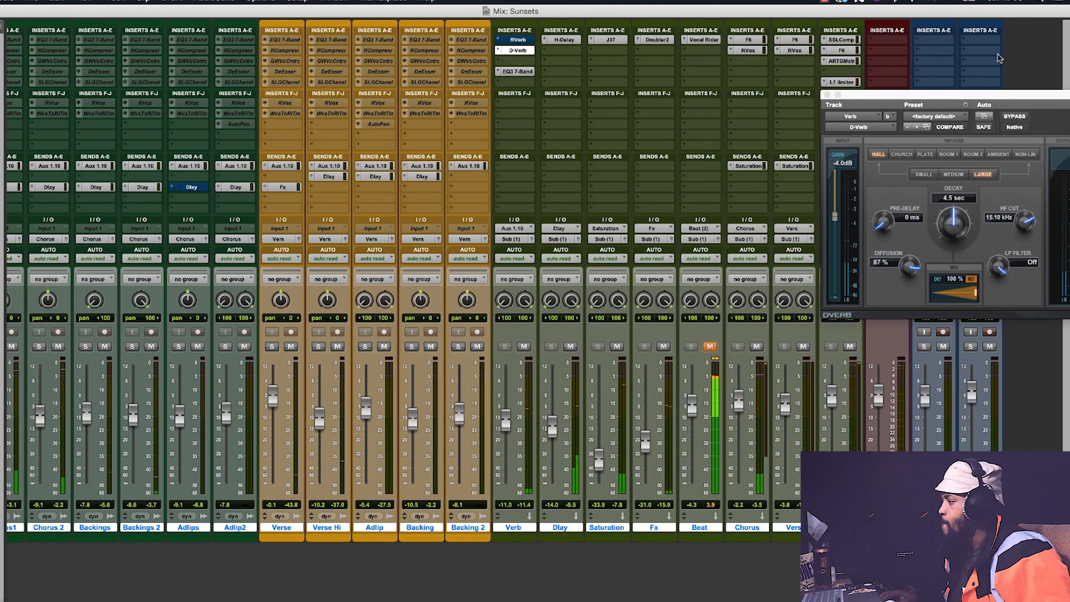
pyautogui.moveTo(923, 94); pyautogui.dragTo(542, 22)
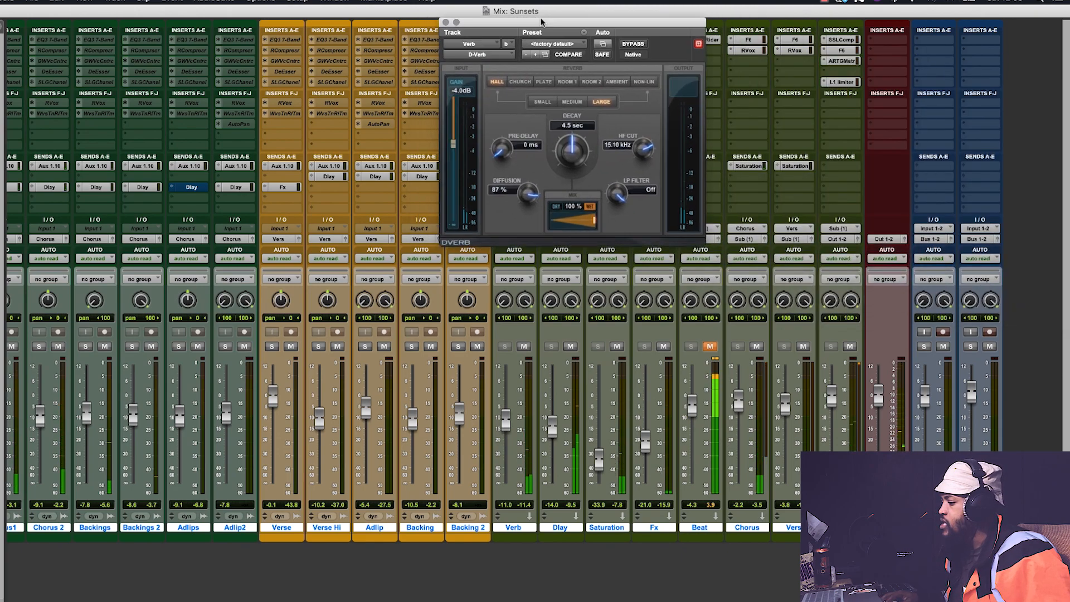
pyautogui.moveTo(505, 419); pyautogui.dragTo(505, 392)
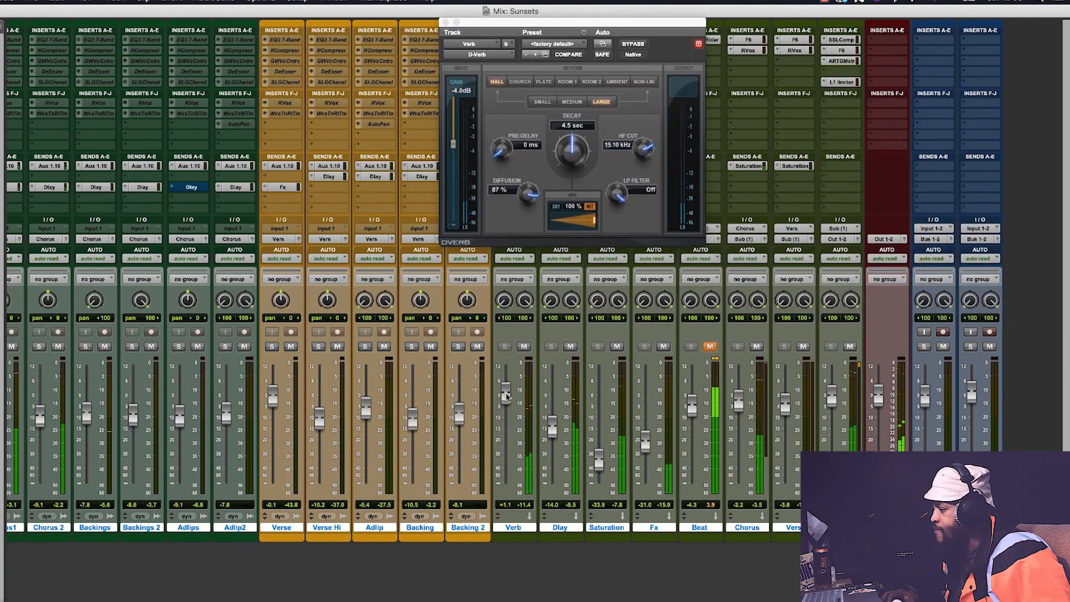
pyautogui.moveTo(615, 23); pyautogui.dragTo(694, 117)
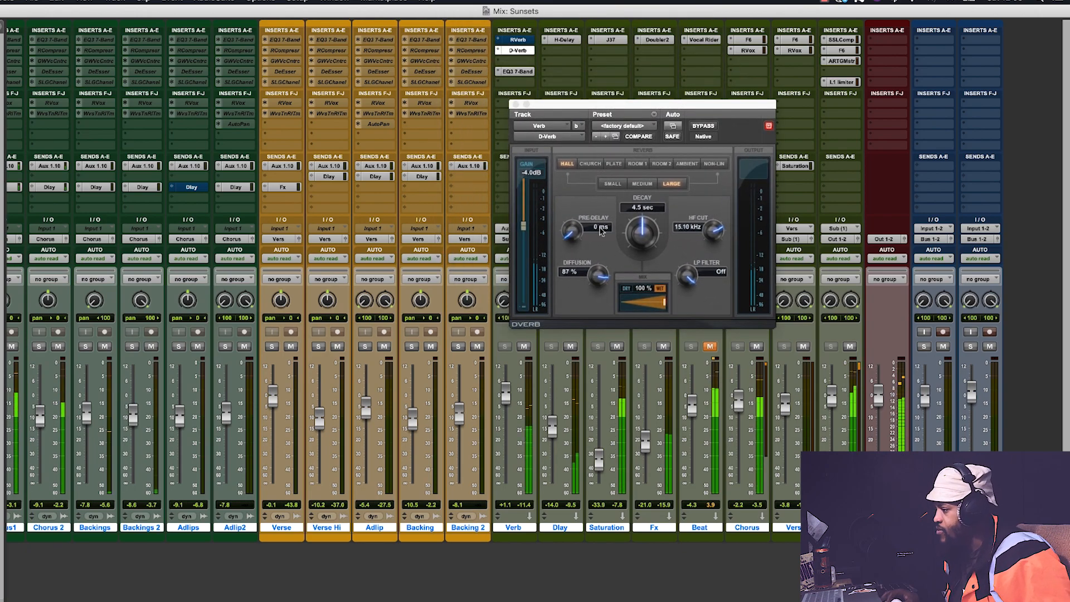
# Step: Try D-Verb's large Hall setting during playback with a pre-delay of 29 ms and a decay of 2.7 sec
pyautogui.moveTo(586, 226)
pyautogui.mouseDown()
pyautogui.moveTo(606, 105)
pyautogui.moveTo(596, 227)
pyautogui.moveTo(579, 236)
pyautogui.mouseUp()
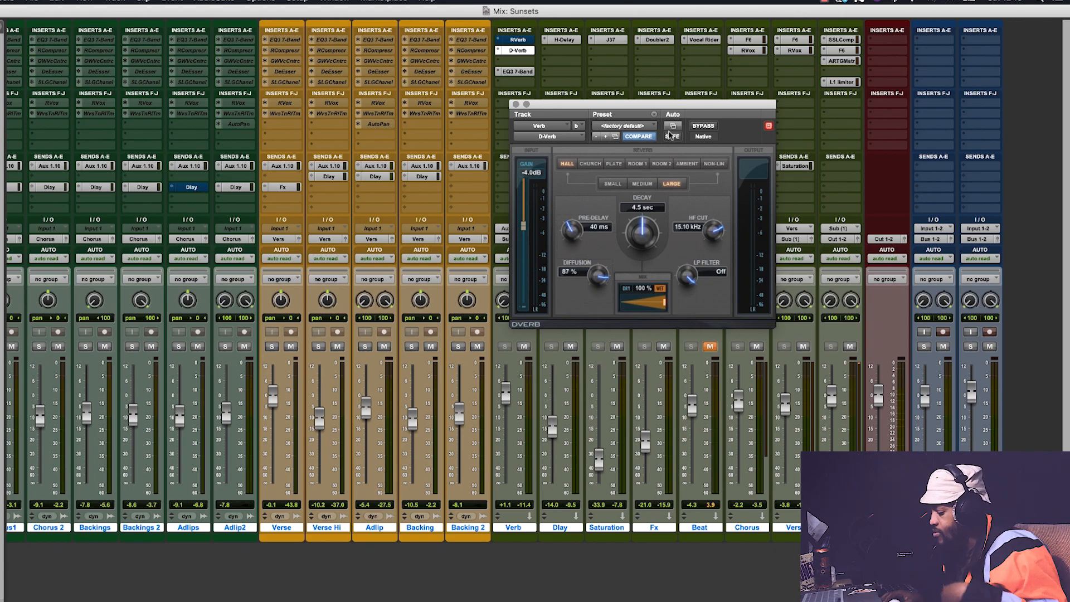
pyautogui.press('space')
pyautogui.moveTo(574, 237)
pyautogui.mouseDown()
pyautogui.moveTo(566, 269)
pyautogui.moveTo(568, 240)
pyautogui.mouseUp()
pyautogui.moveTo(642, 233); pyautogui.dragTo(627, 417)
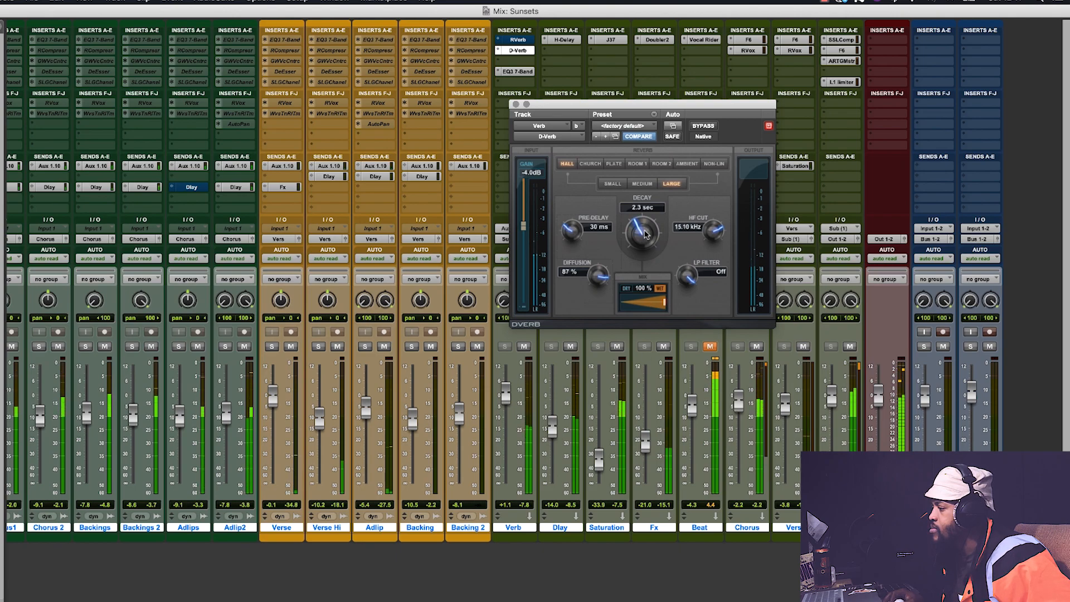
pyautogui.moveTo(571, 237); pyautogui.dragTo(569, 253)
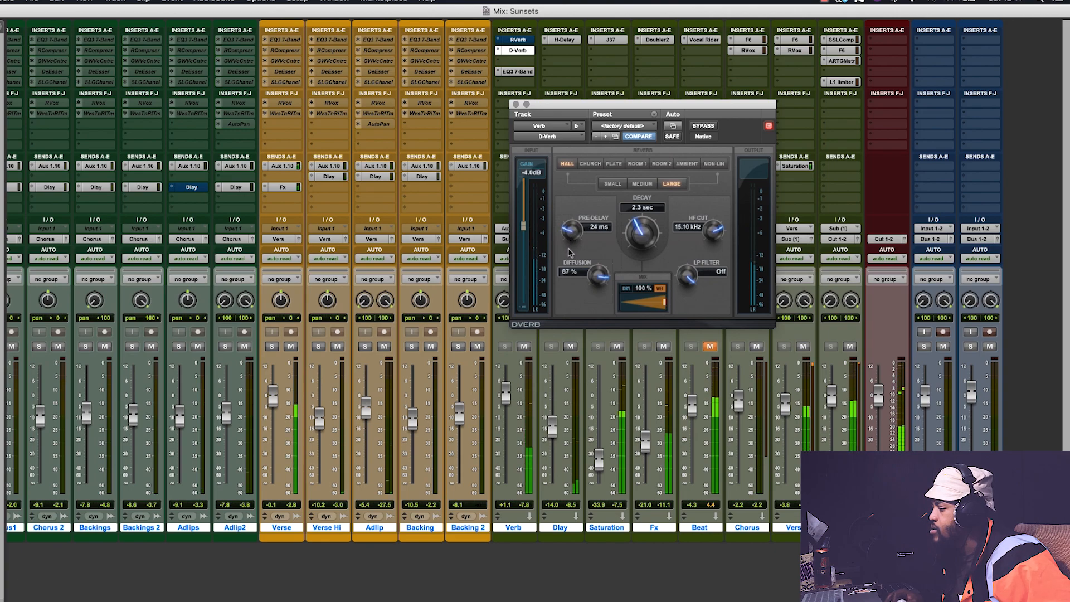
pyautogui.moveTo(569, 252); pyautogui.dragTo(571, 236)
pyautogui.moveTo(639, 234); pyautogui.dragTo(640, 227)
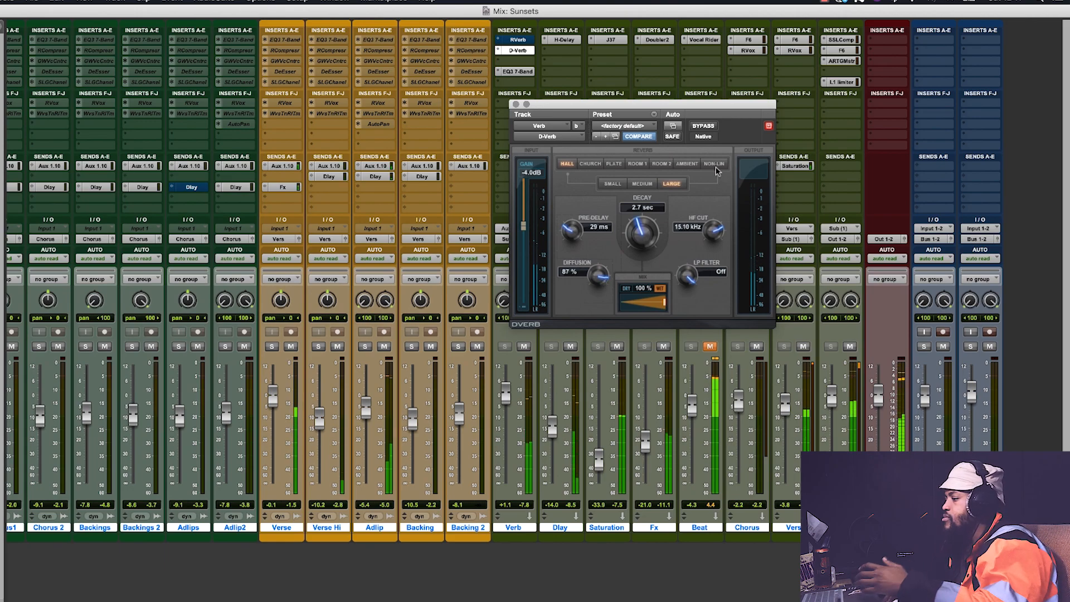
# Step: Load D-Verb's Vocal Plate preset and set the plate size to Medium
pyautogui.click(647, 126)
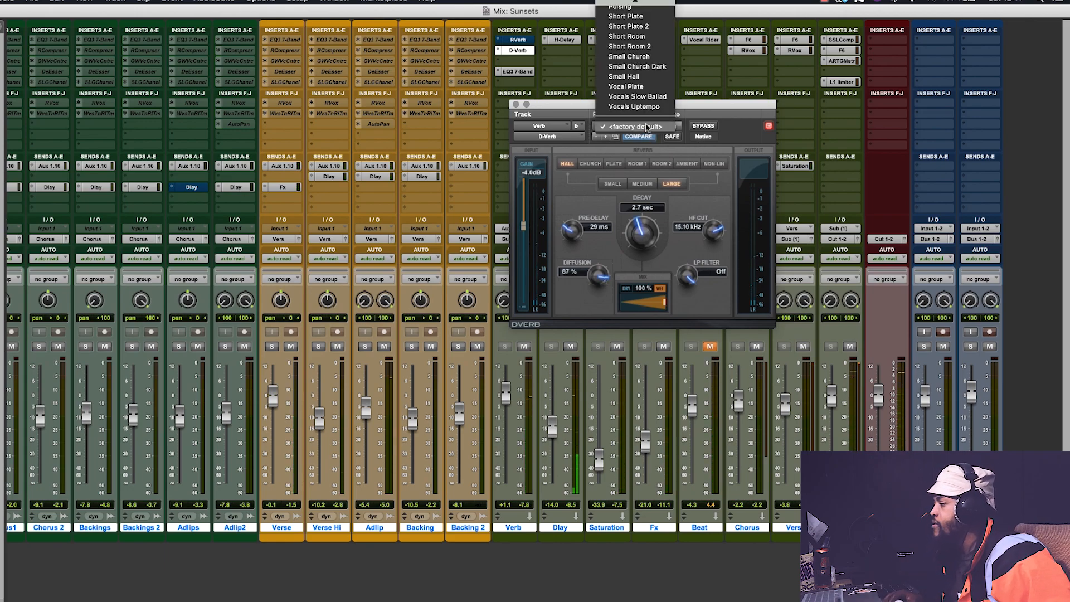
pyautogui.scroll(5, 632, 178)
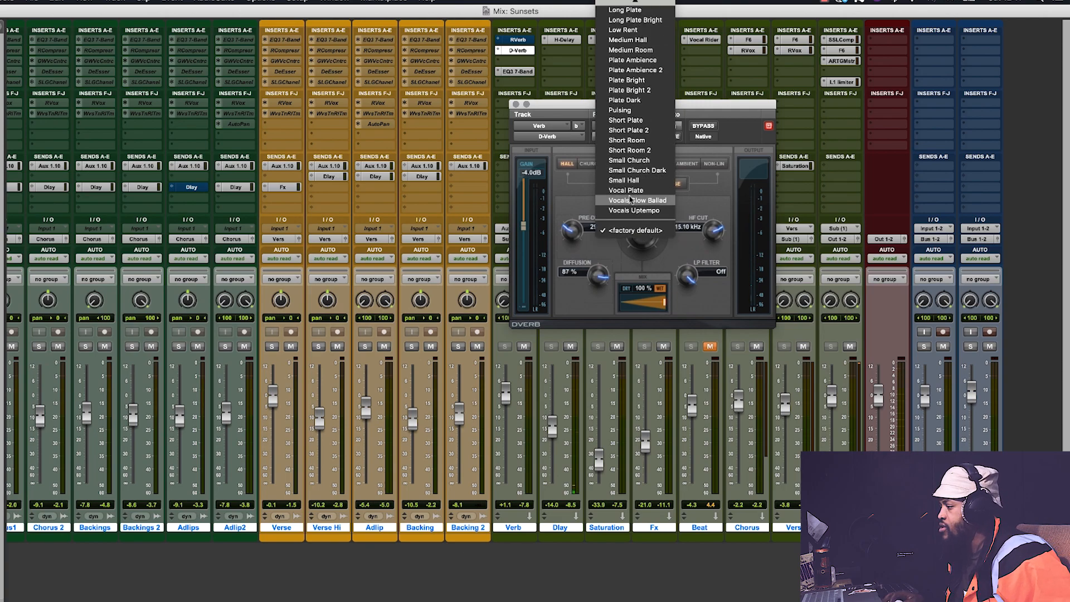
pyautogui.click(626, 190)
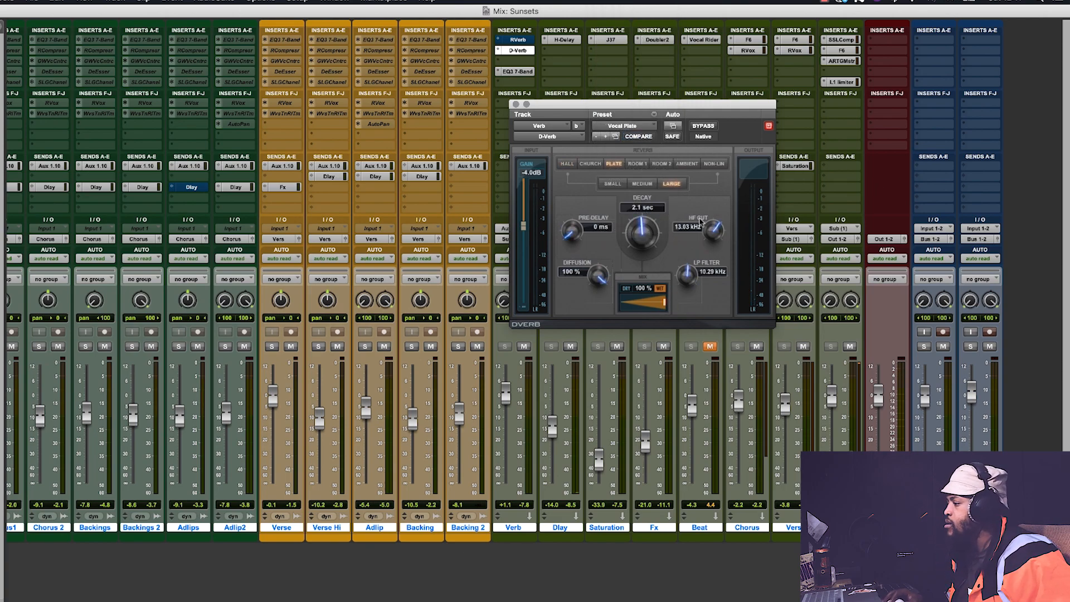
pyautogui.click(646, 184)
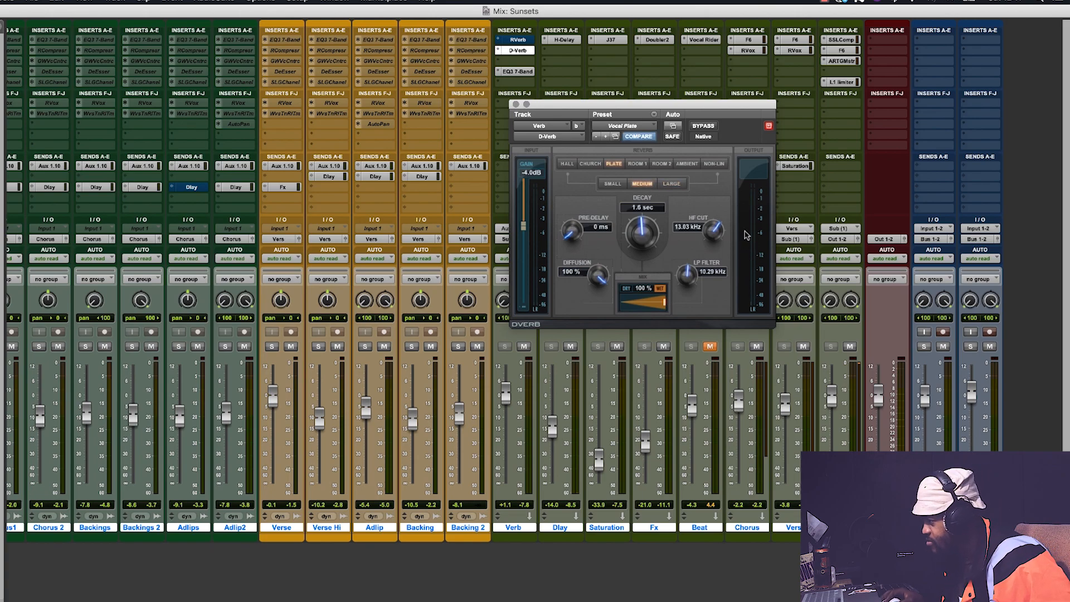
# Step: Set D-Verb's pre-delay to 22 ms, decay to 2.3 sec and diffusion to about 78%
pyautogui.moveTo(582, 232); pyautogui.dragTo(643, 240)
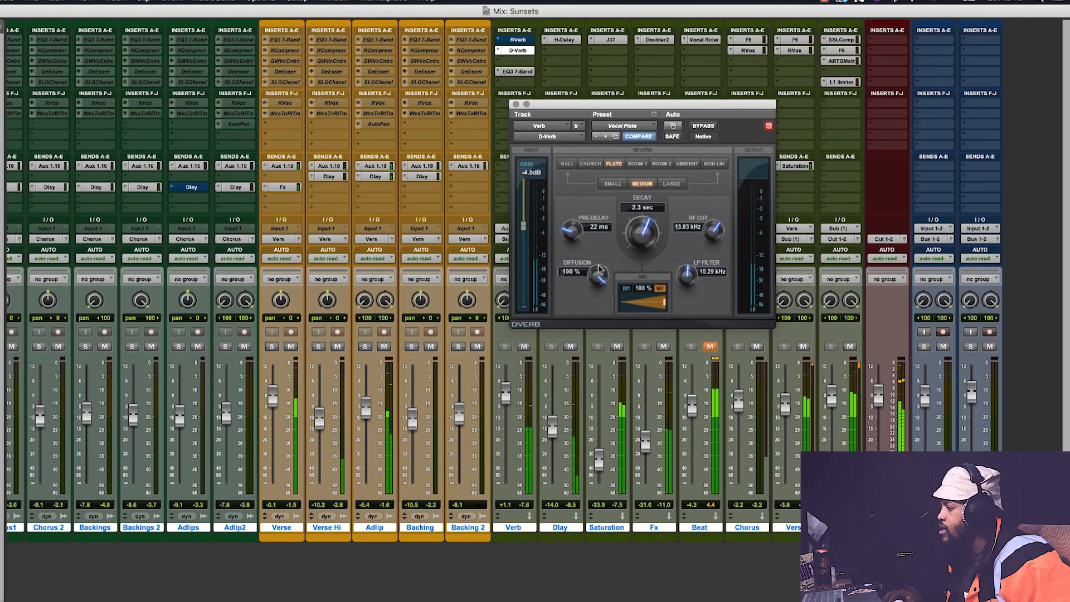
pyautogui.moveTo(598, 275); pyautogui.dragTo(584, 323)
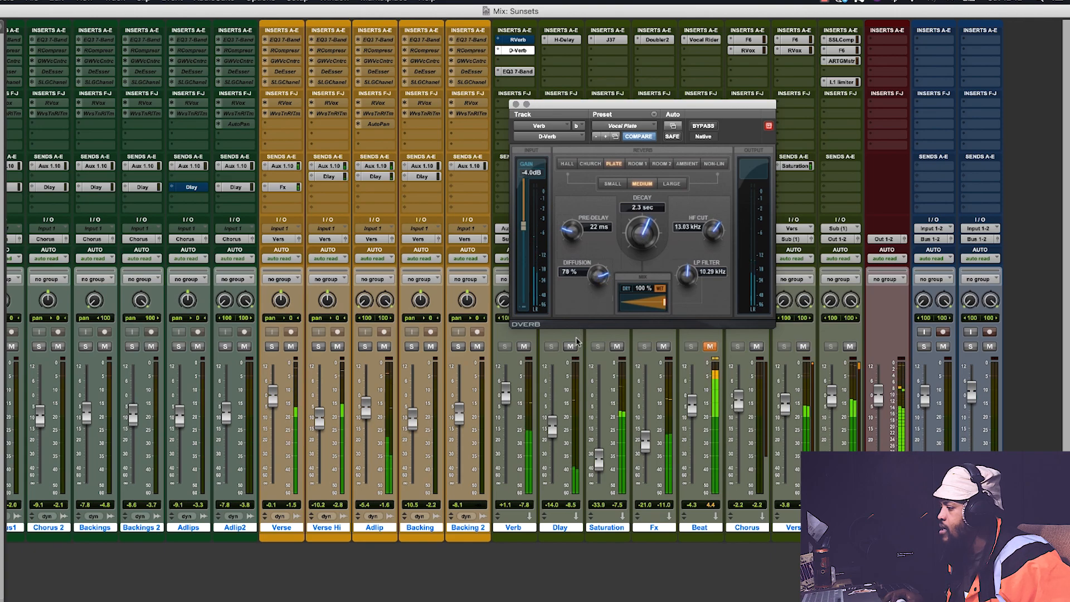
# Step: Set D-Verb's diffusion to 71% and pre-delay to 27 ms, and close its window
pyautogui.moveTo(601, 276); pyautogui.dragTo(591, 299)
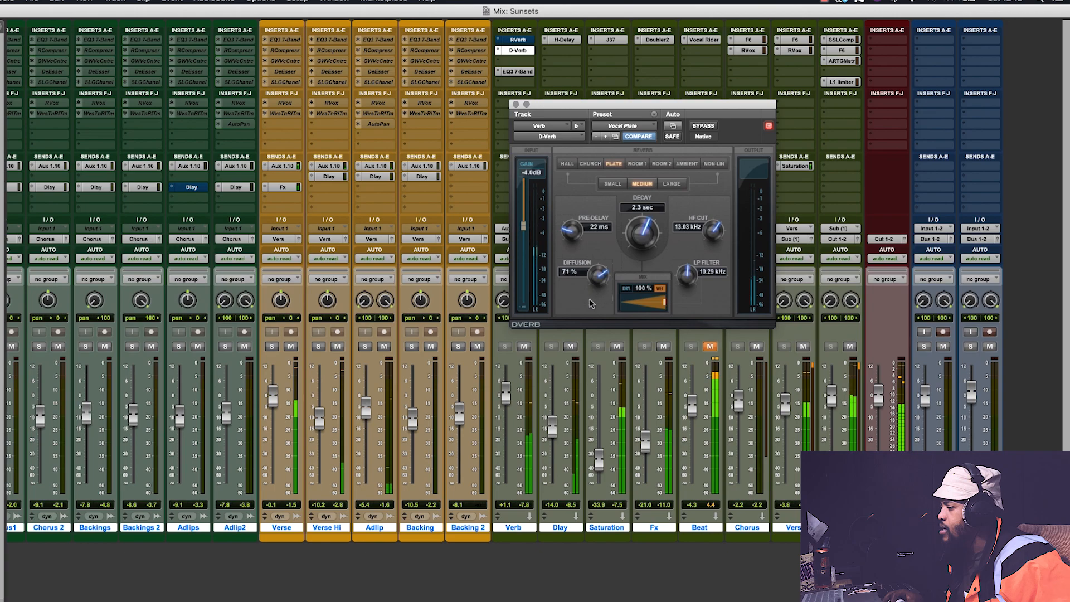
pyautogui.moveTo(575, 240); pyautogui.dragTo(578, 236)
pyautogui.click(516, 104)
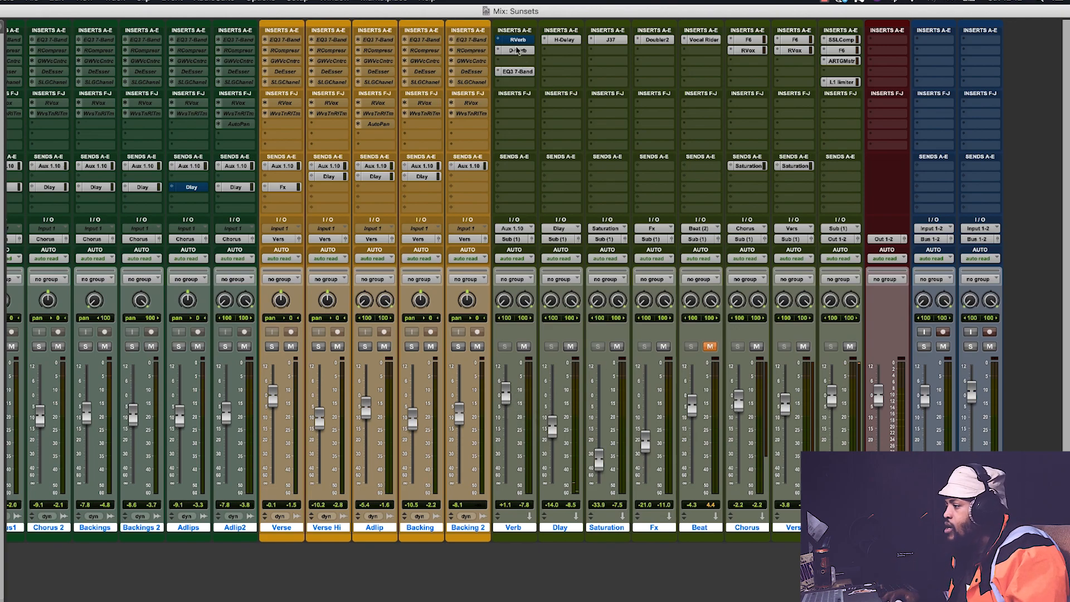
# Step: Open the Verb track's EQ3 7-Band and compare the reverb with the EQ bypassed and active during playback
pyautogui.click(518, 71)
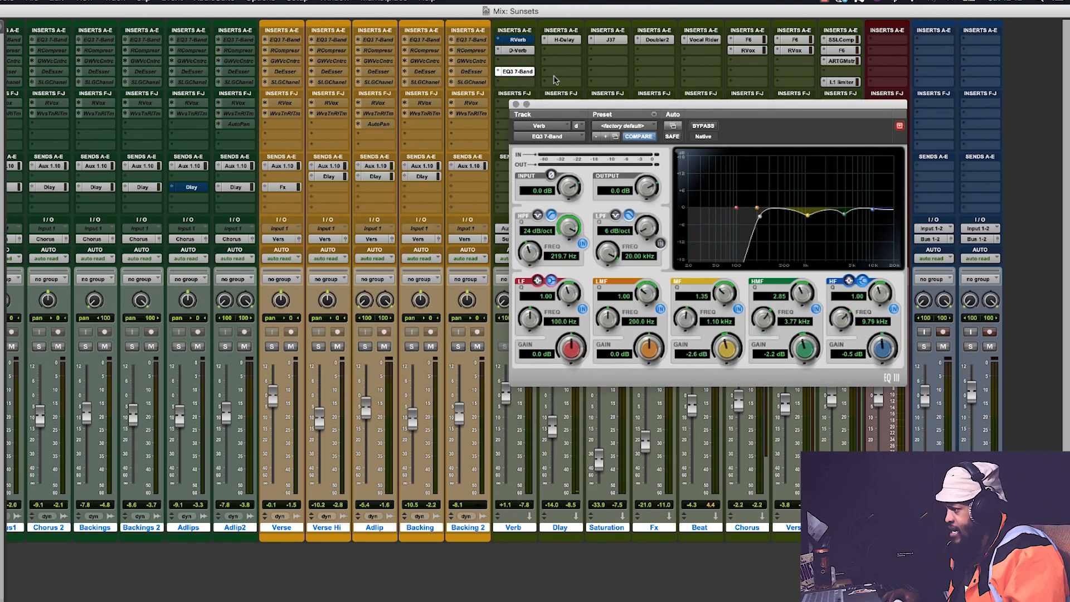
pyautogui.moveTo(754, 104); pyautogui.dragTo(671, 97)
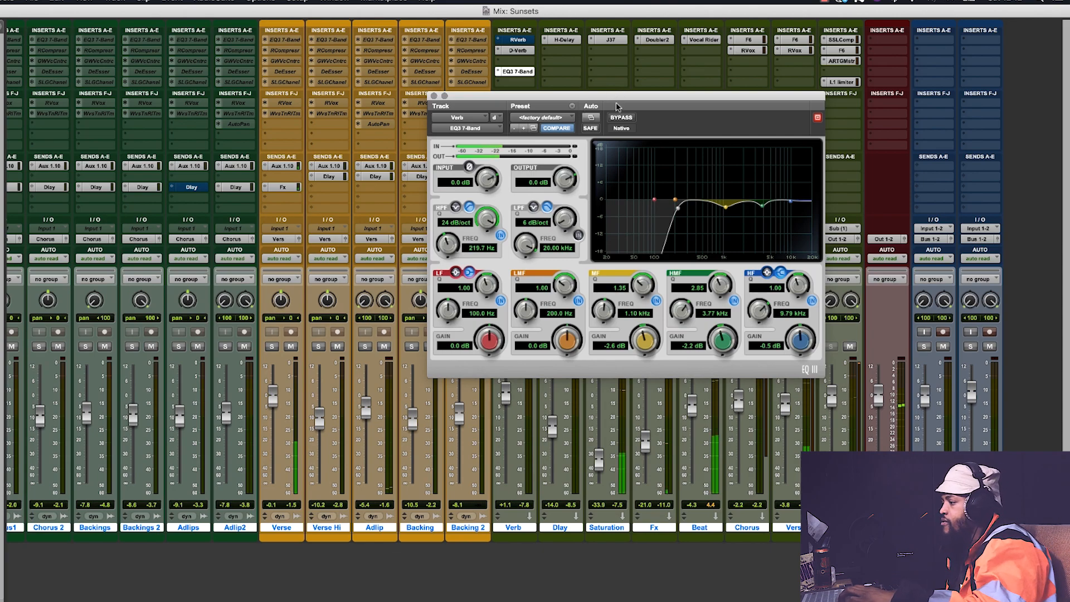
pyautogui.press('space')
pyautogui.click(621, 117)
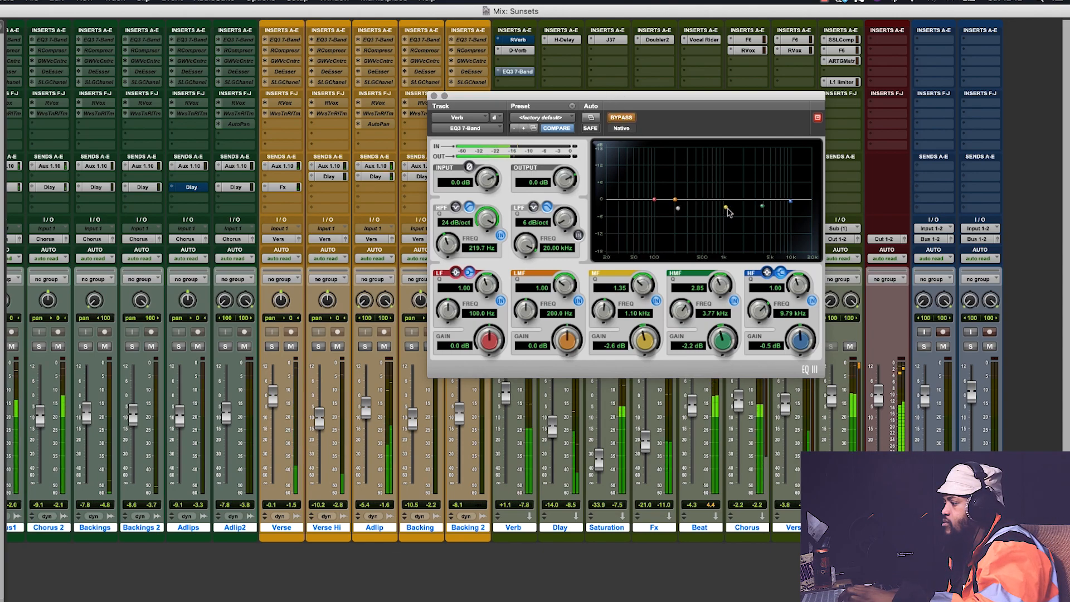
pyautogui.click(622, 118)
# Step: Set the EQ's high-pass to about 112.5 Hz and cut about 10.6 dB at 400 Hz and 7.9 dB at 5.9 kHz
pyautogui.moveTo(725, 207); pyautogui.dragTo(661, 208)
pyautogui.moveTo(700, 238); pyautogui.dragTo(695, 234)
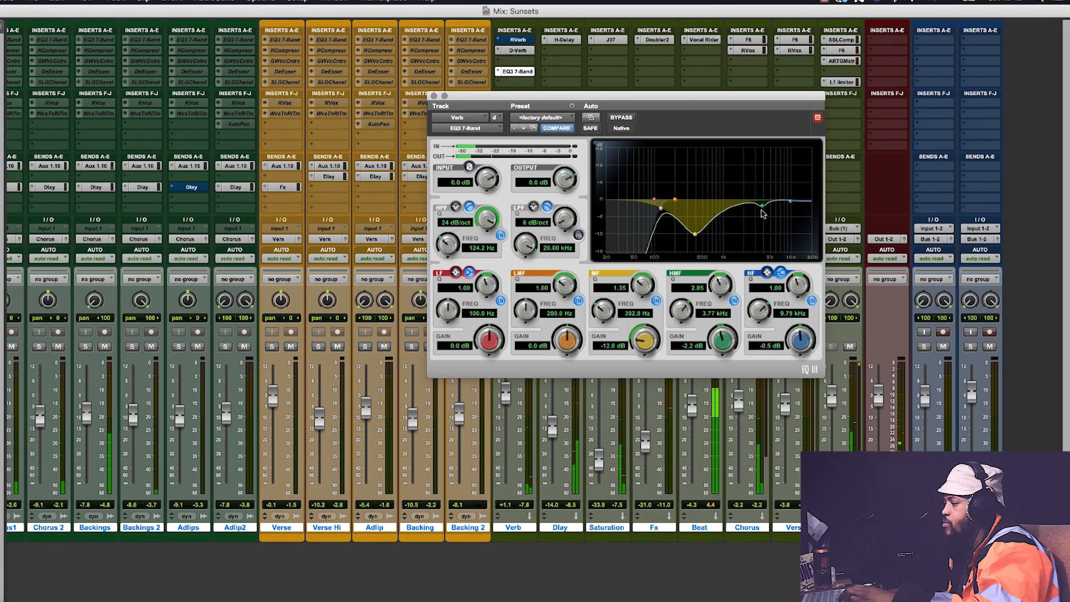
pyautogui.moveTo(762, 206); pyautogui.dragTo(777, 225)
pyautogui.moveTo(695, 234); pyautogui.dragTo(694, 230)
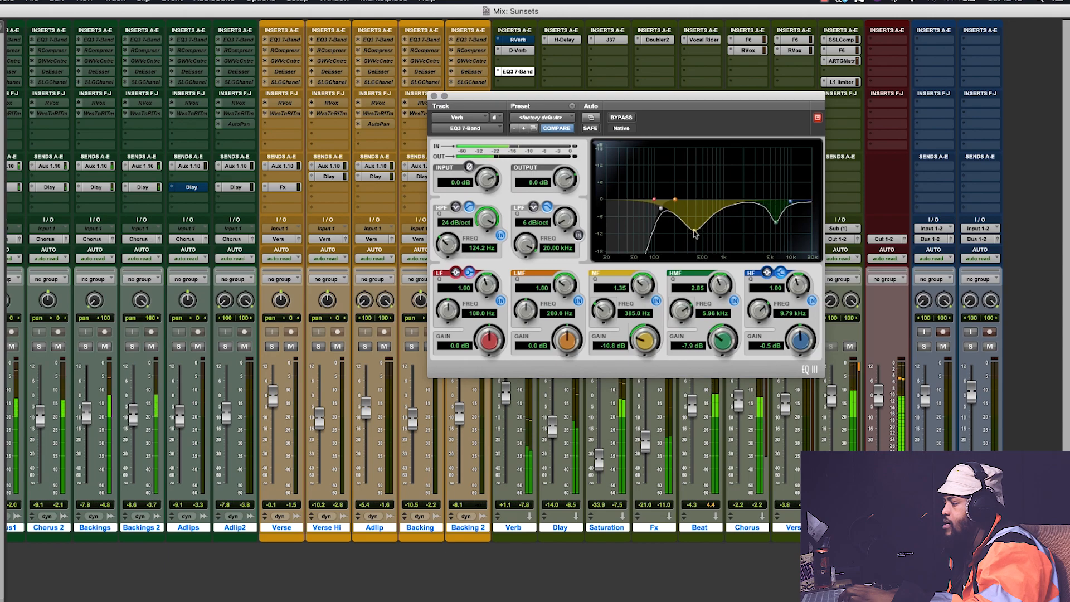
pyautogui.click(622, 118)
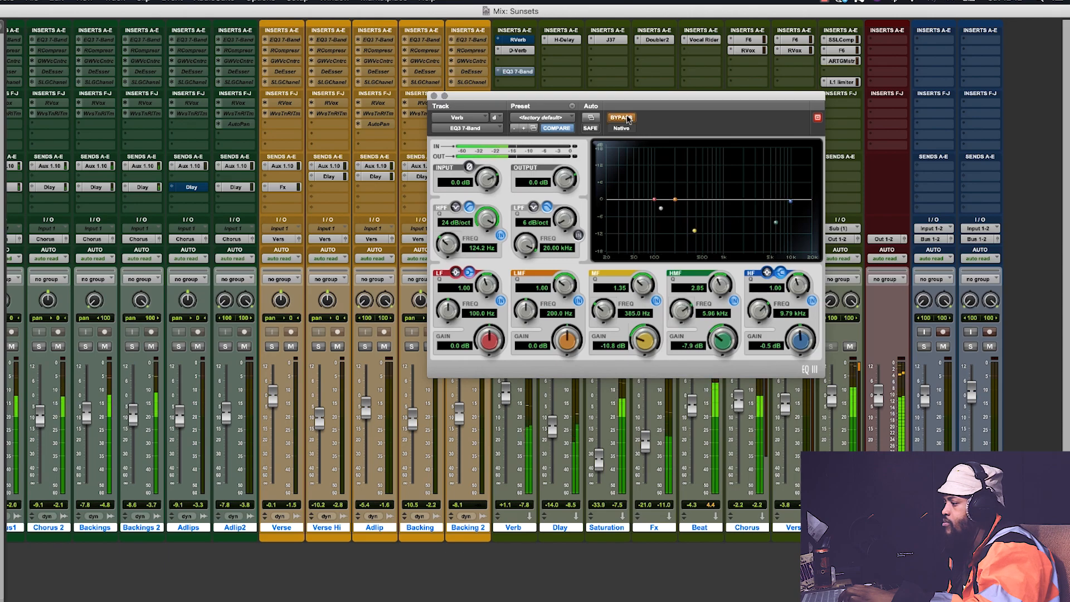
pyautogui.click(622, 117)
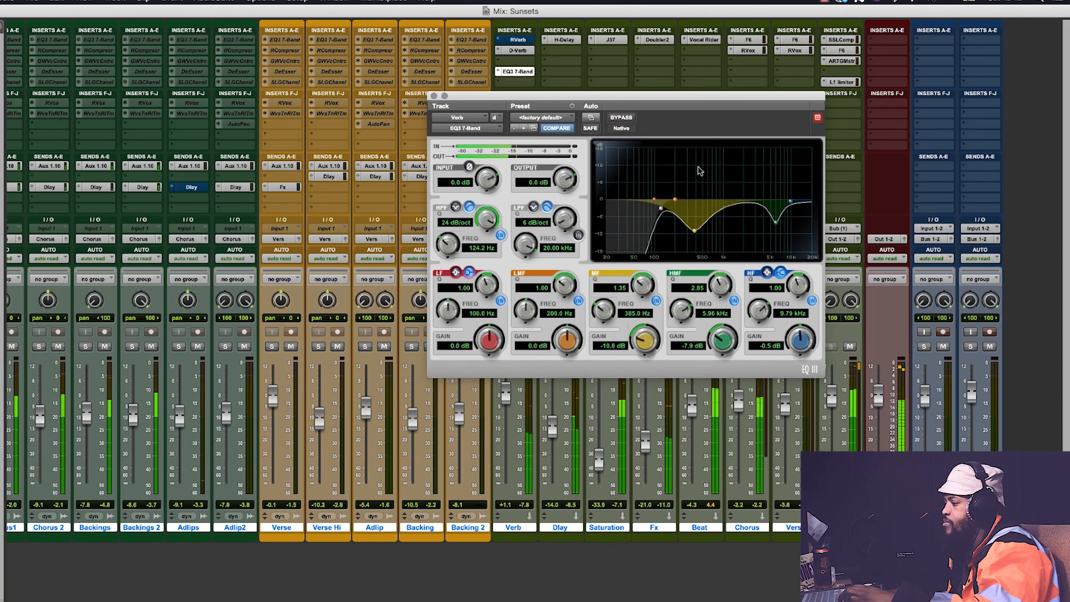
pyautogui.moveTo(660, 209); pyautogui.dragTo(696, 229)
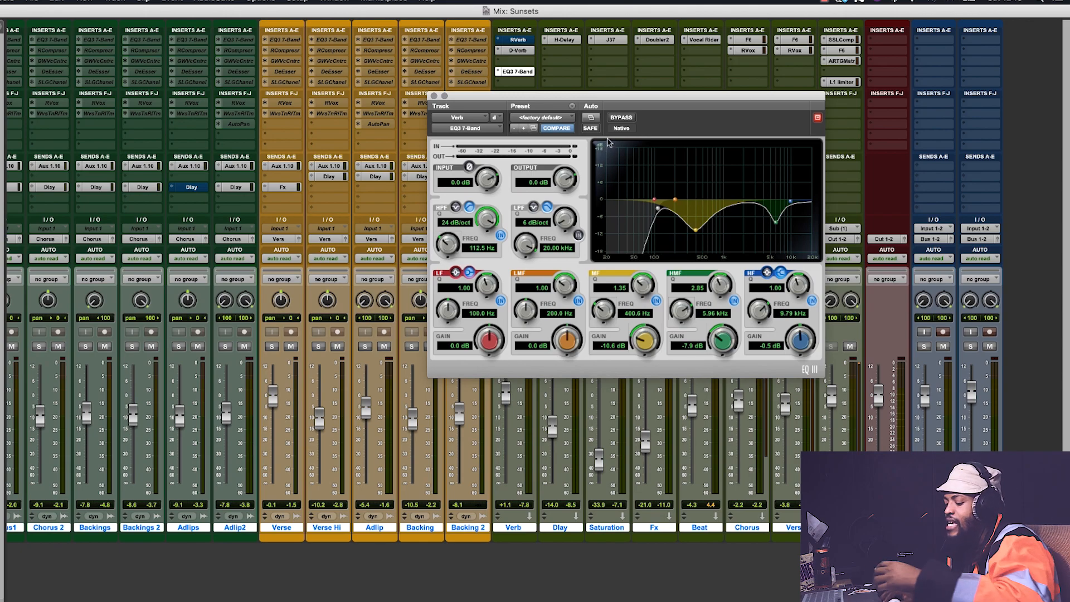
# Step: Compare the reshaped reverb EQ with its bypassed sound, leave it active and close the EQ3 7-Band window
pyautogui.click(622, 118)
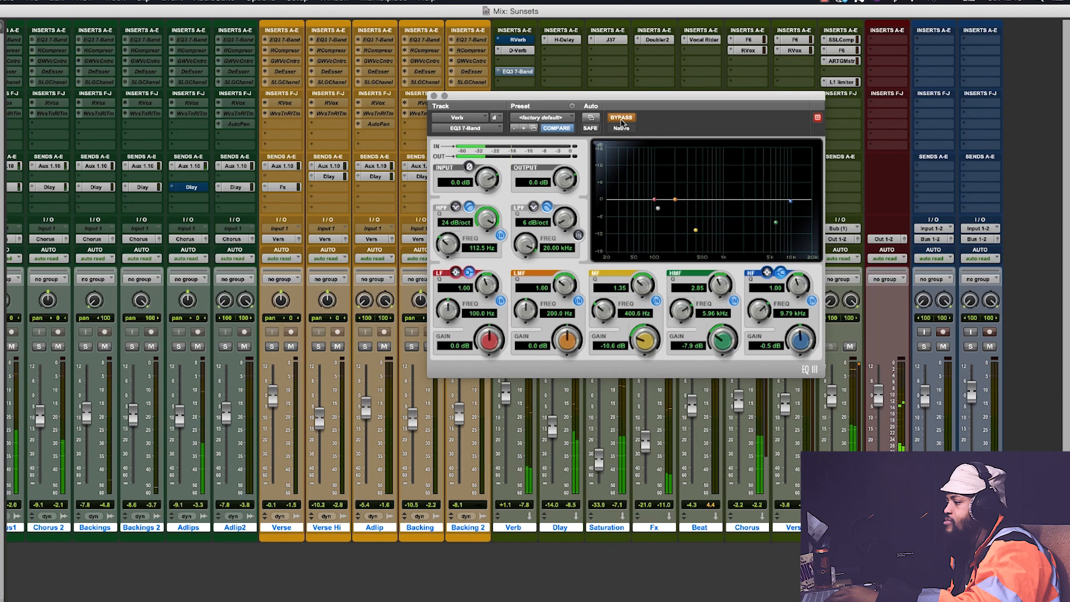
pyautogui.click(621, 118)
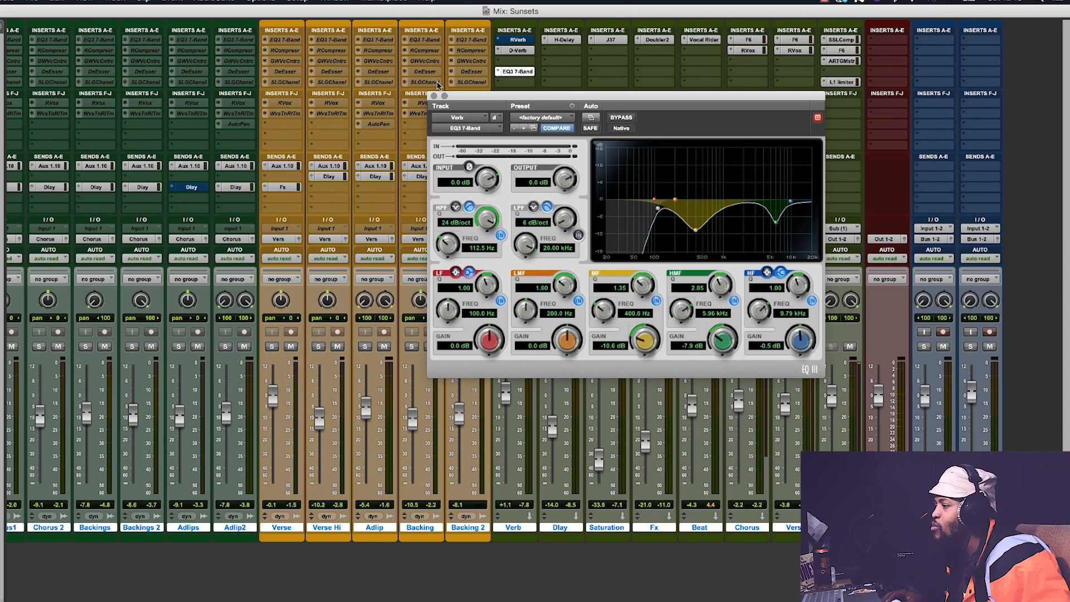
pyautogui.click(435, 96)
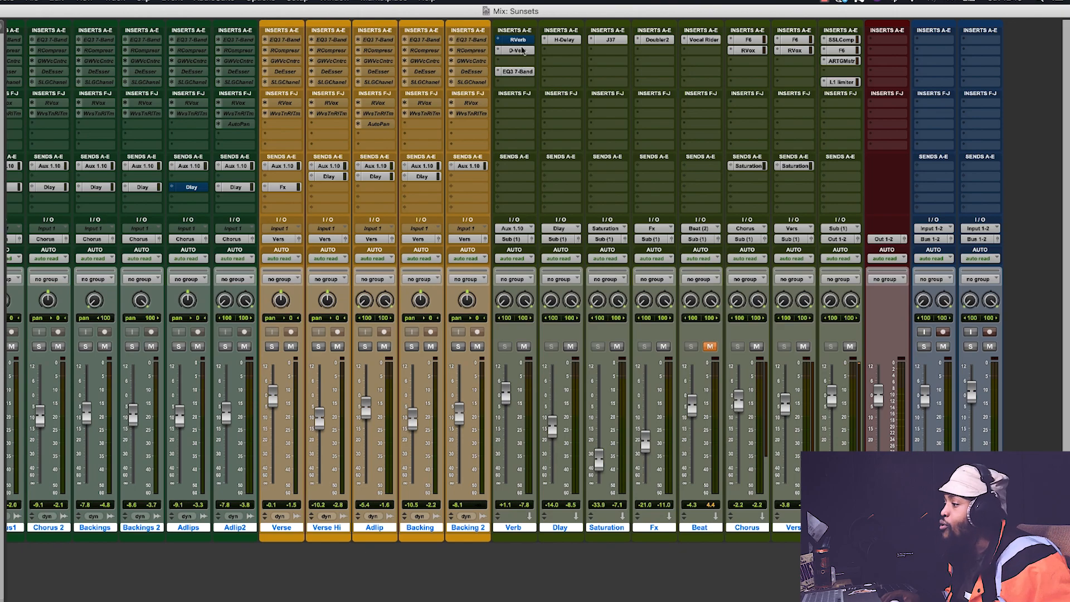
# Step: Insert a stereo Dyn3 Compressor/Limiter below the EQ3 7-Band on the Verb track, start playback and uncover the insert slots
pyautogui.click(511, 82)
pyautogui.moveTo(555, 105)
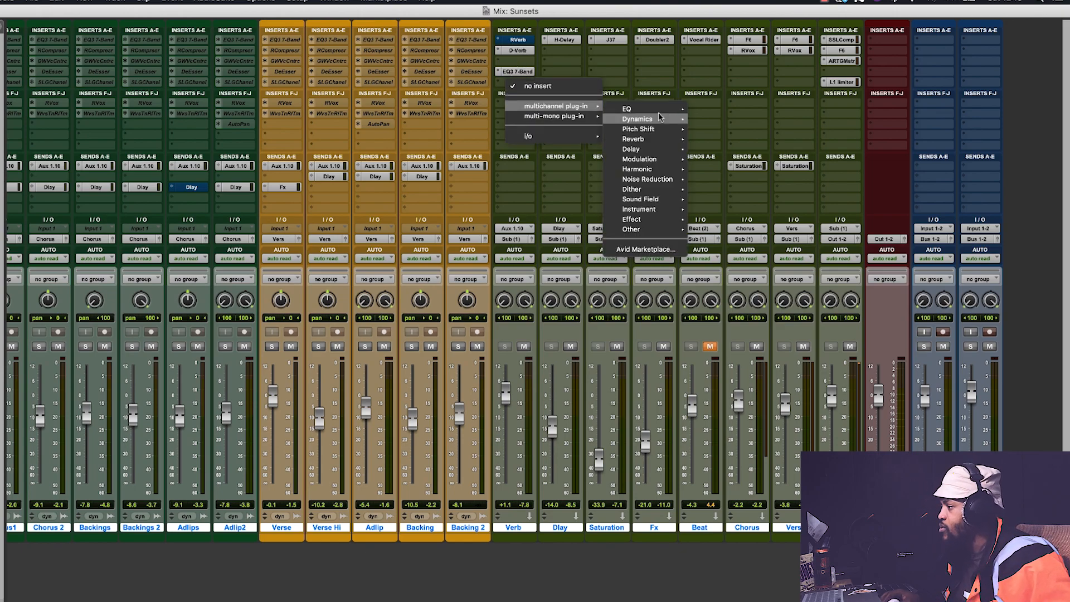
pyautogui.moveTo(637, 119)
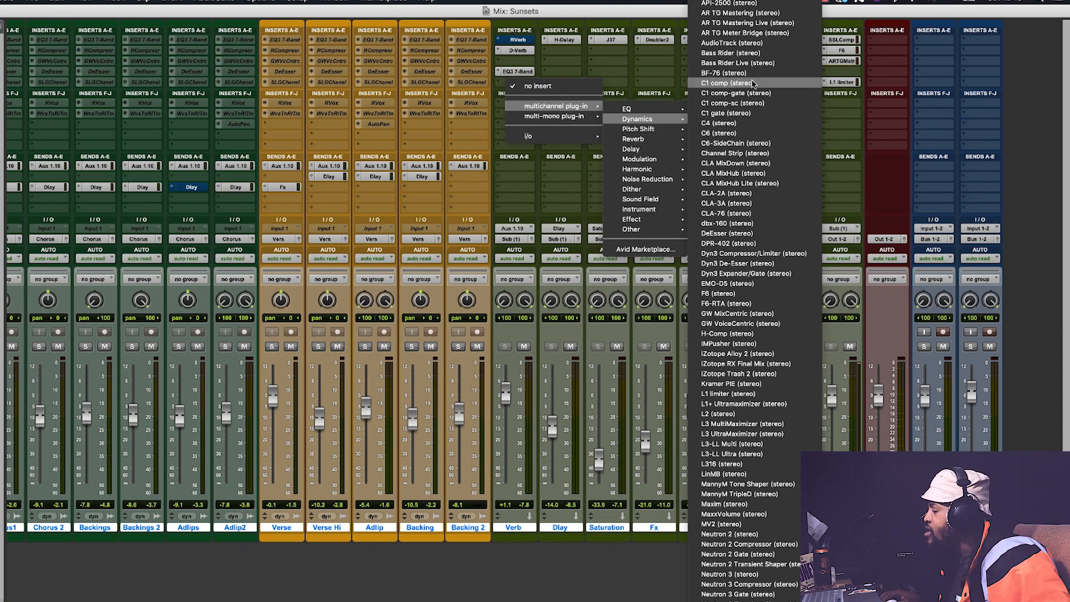
pyautogui.click(778, 254)
pyautogui.press('space')
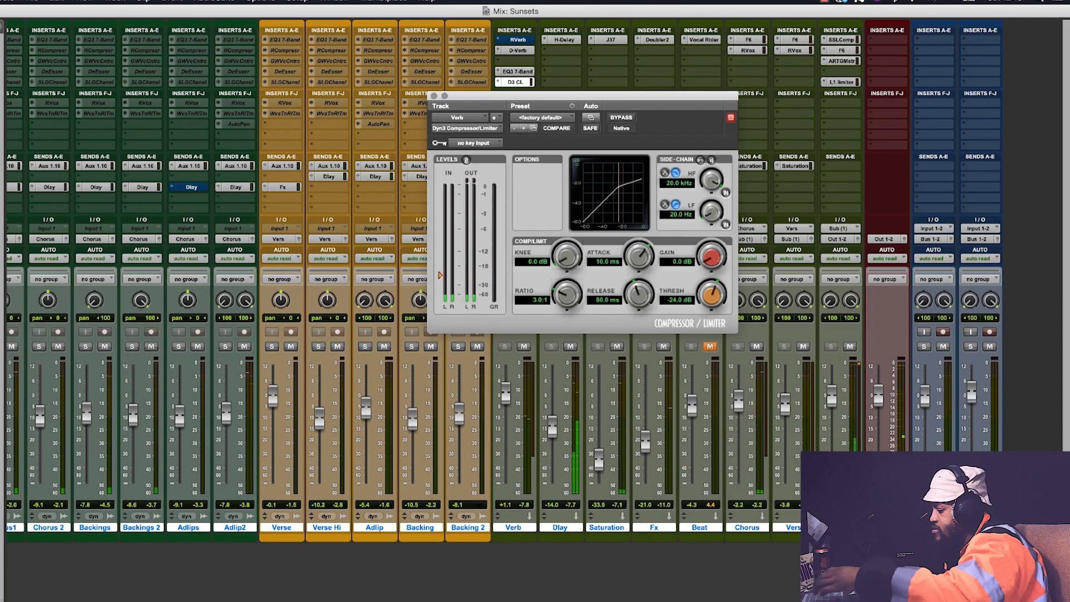
pyautogui.moveTo(585, 95); pyautogui.dragTo(684, 110)
# Step: Set the compressor's attack to about 360 µs, ratio to 3.6:1, release to 50.9 ms and threshold to -33.9 dB
pyautogui.moveTo(736, 265); pyautogui.dragTo(734, 279)
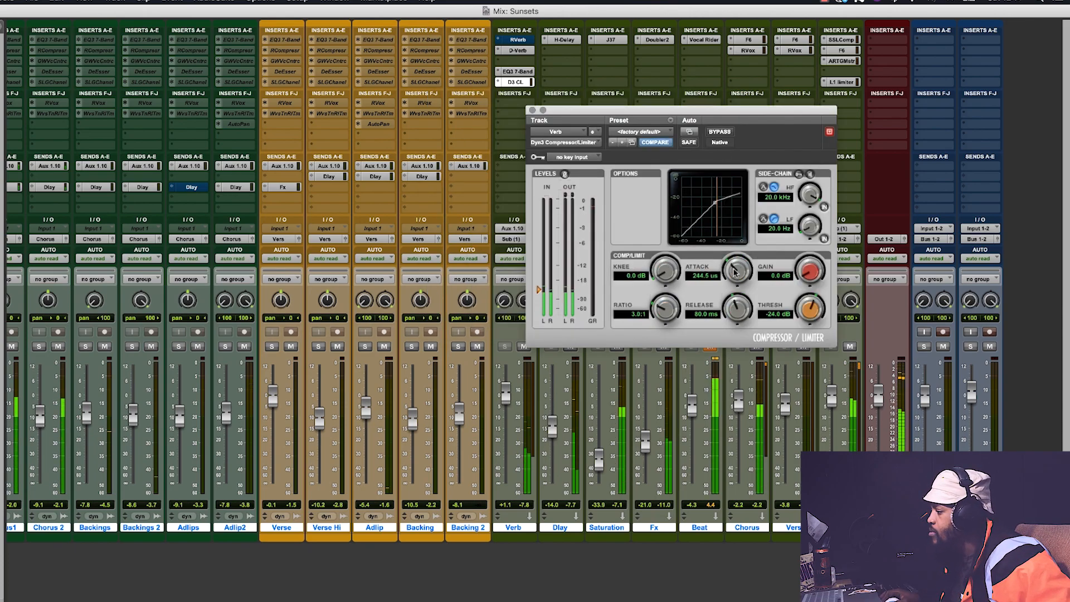
pyautogui.moveTo(809, 305); pyautogui.dragTo(808, 314)
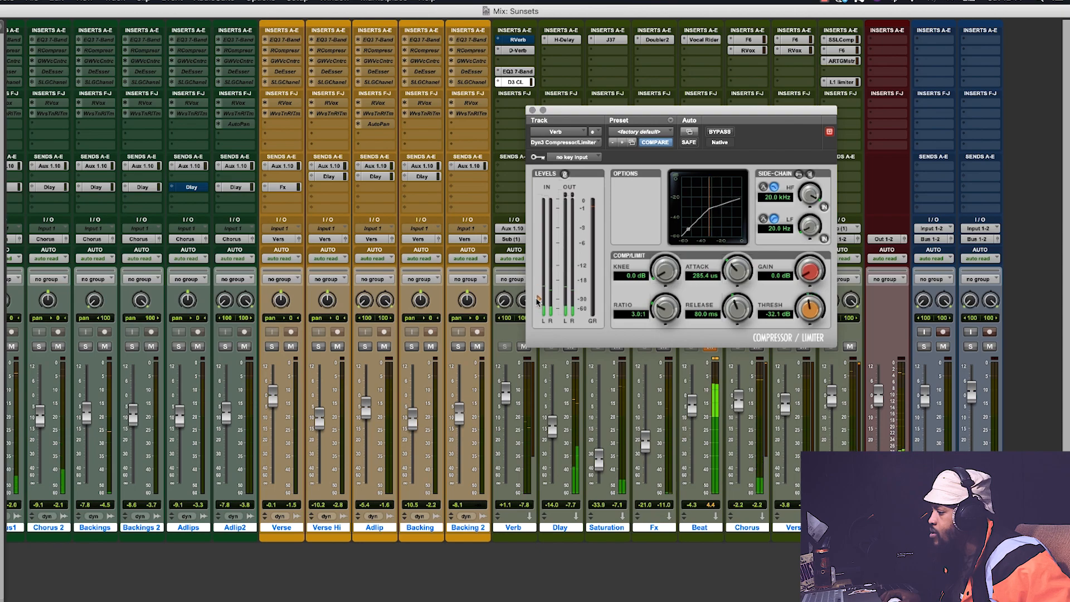
pyautogui.moveTo(681, 312); pyautogui.dragTo(675, 308)
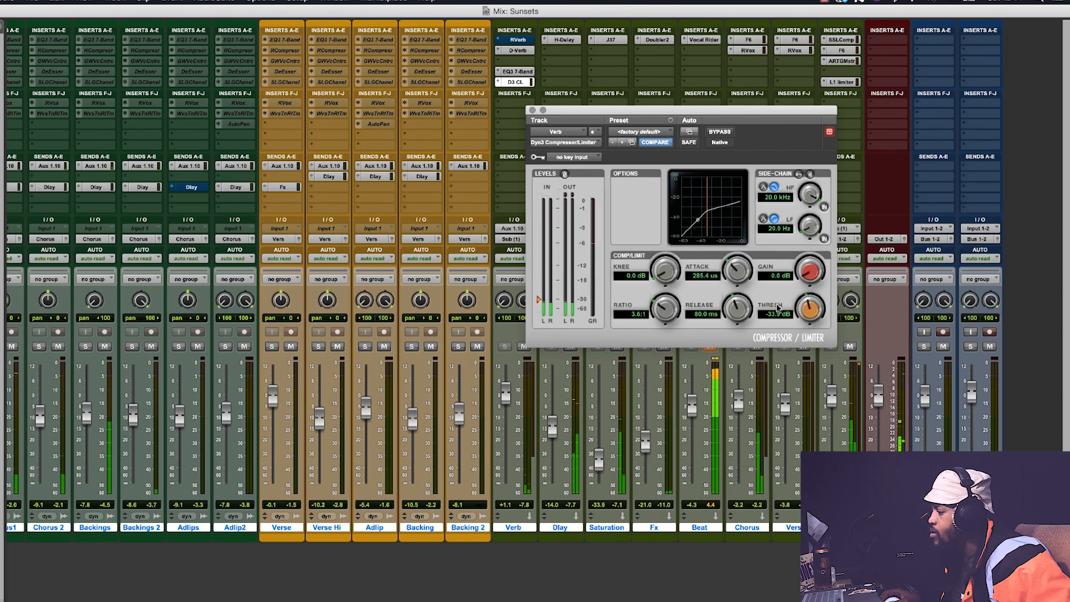
pyautogui.moveTo(748, 307); pyautogui.dragTo(741, 341)
pyautogui.moveTo(538, 301); pyautogui.dragTo(538, 302)
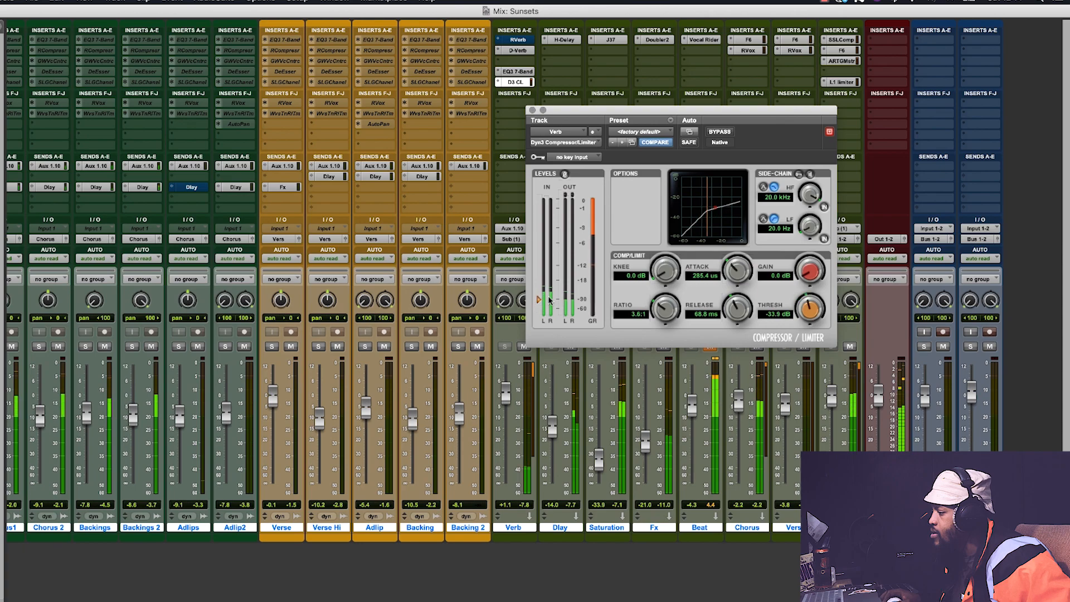
pyautogui.moveTo(738, 323); pyautogui.dragTo(737, 330)
pyautogui.moveTo(736, 276); pyautogui.dragTo(737, 272)
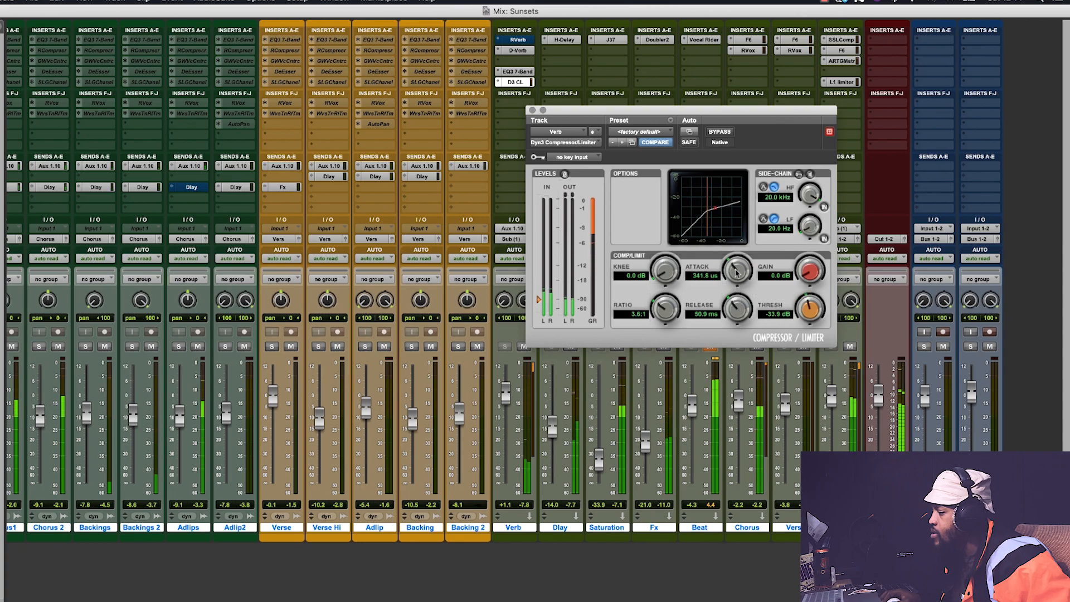
# Step: Compare the reverb with the Dyn3 compressor bypassed and active during playback, leaving it active
pyautogui.click(719, 132)
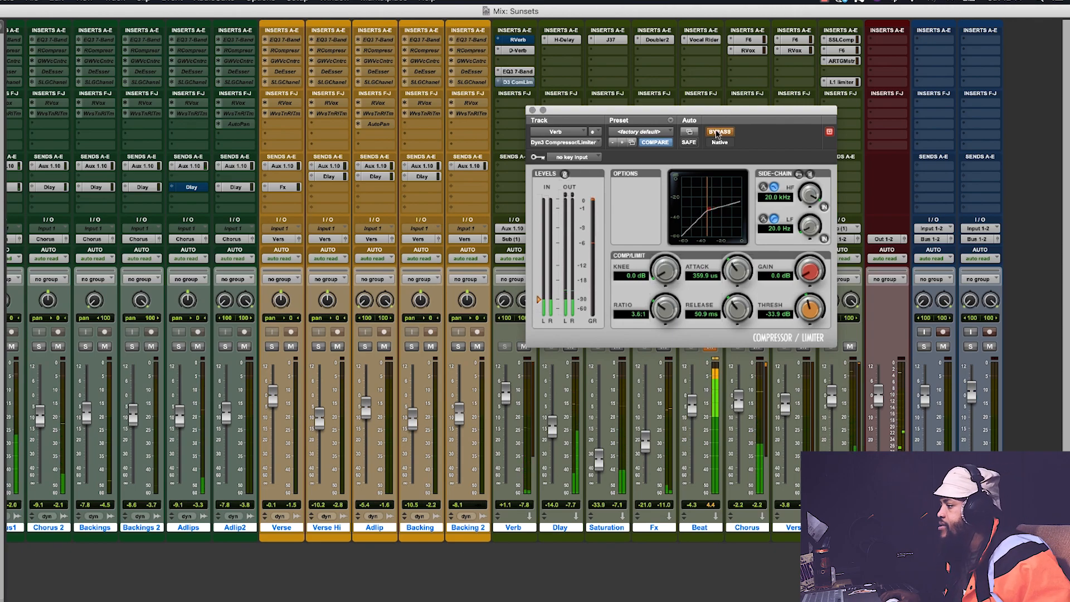
pyautogui.click(718, 132)
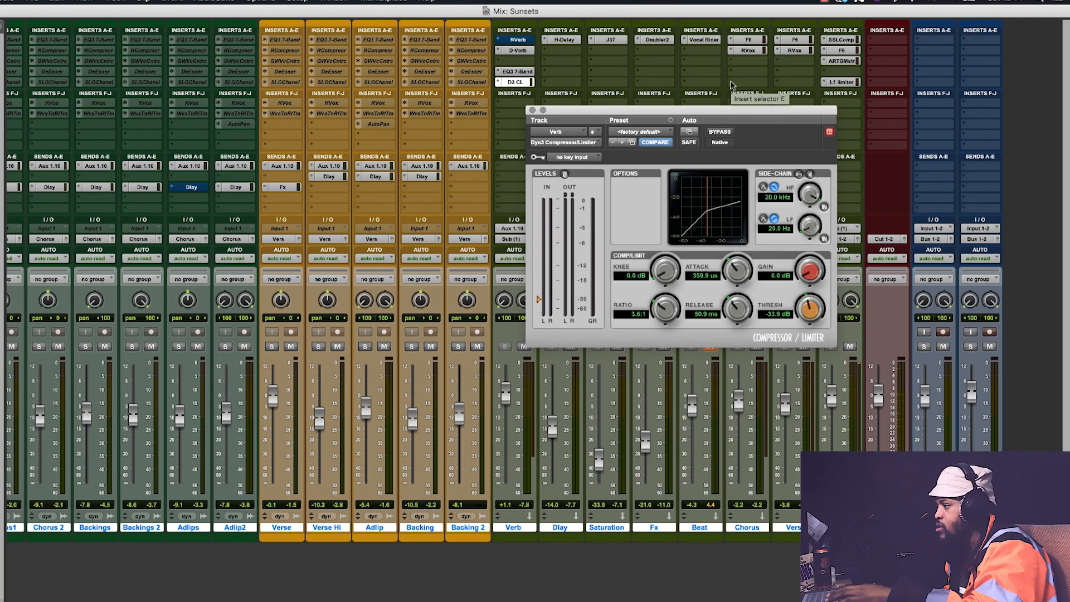
pyautogui.press('space')
pyautogui.click(720, 132)
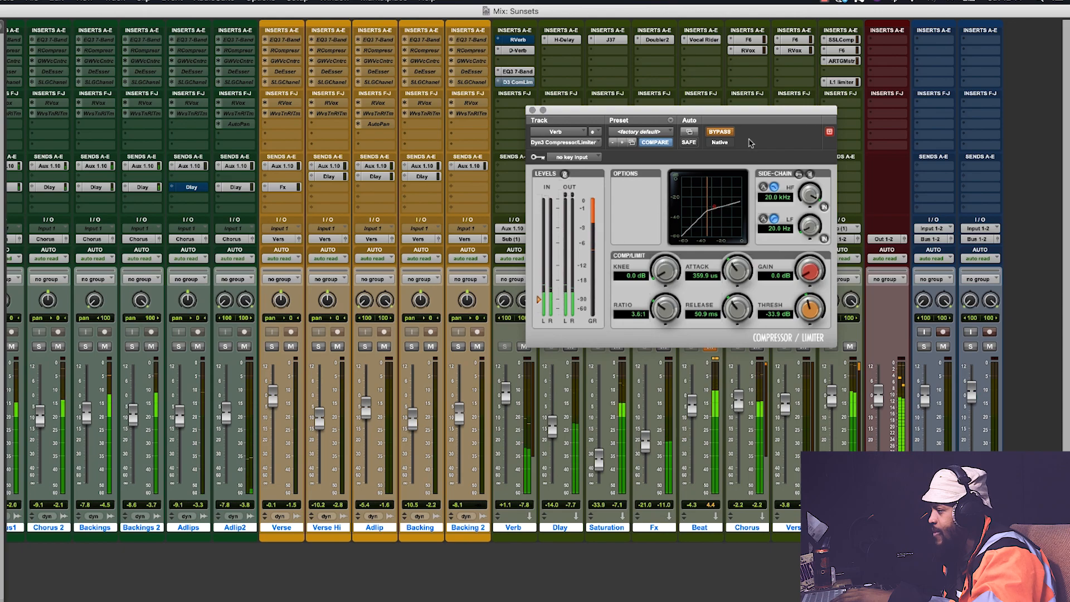
pyautogui.click(720, 132)
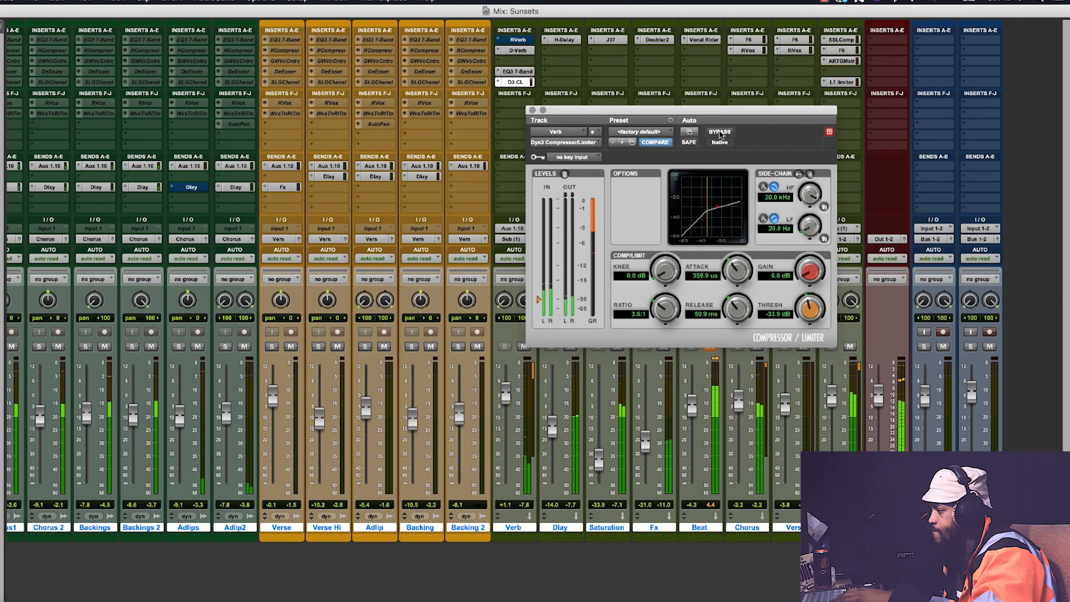
pyautogui.click(720, 132)
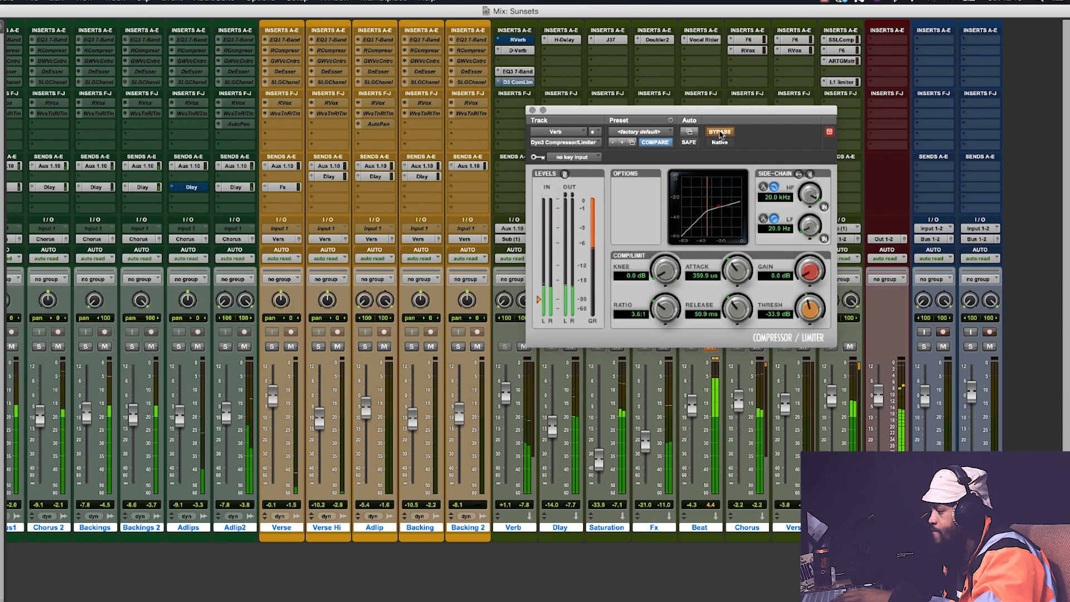
pyautogui.click(720, 132)
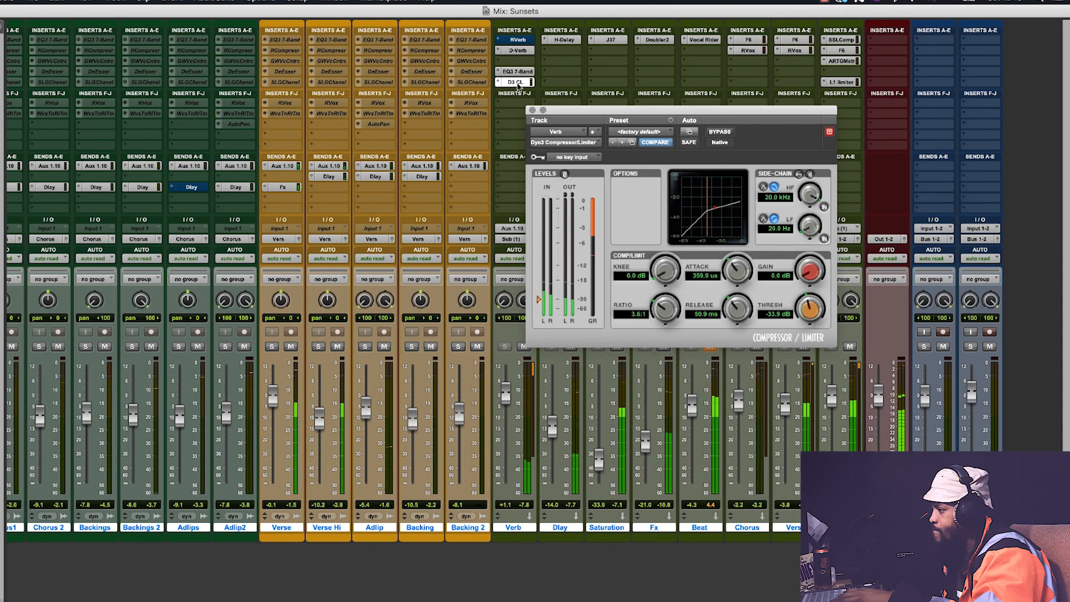
# Step: Compare the Verb track with both its EQ and compressor bypassed and active, leave both active and close the compressor window
pyautogui.keyDown('super'); pyautogui.click(518, 72); pyautogui.keyUp('super')
pyautogui.keyDown('super'); pyautogui.click(517, 82); pyautogui.keyUp('super')
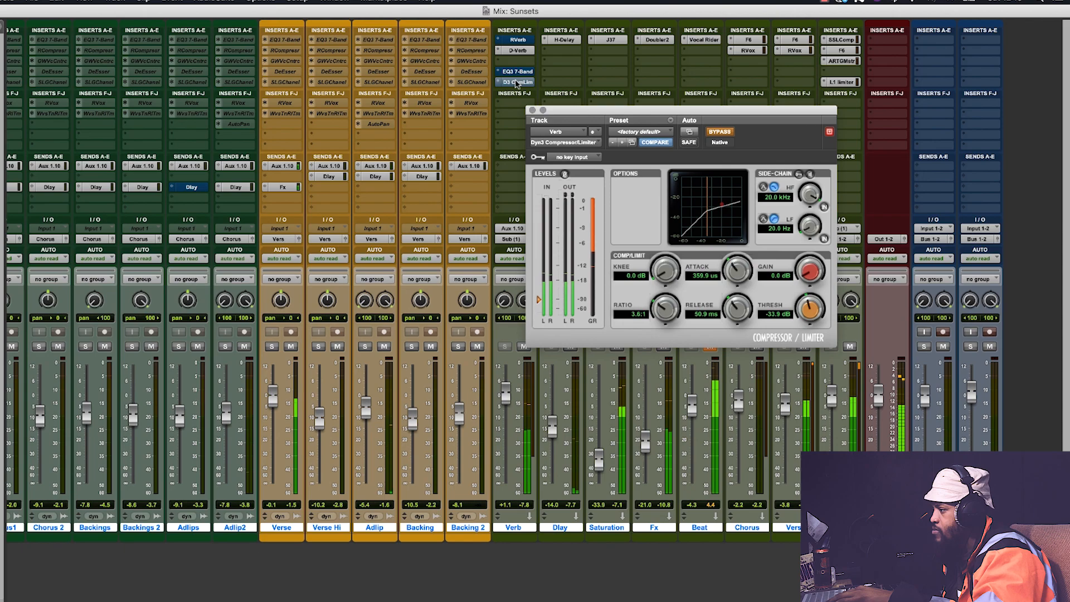
pyautogui.keyDown('super'); pyautogui.click(517, 82); pyautogui.keyUp('super')
pyautogui.keyDown('super'); pyautogui.click(518, 72); pyautogui.keyUp('super')
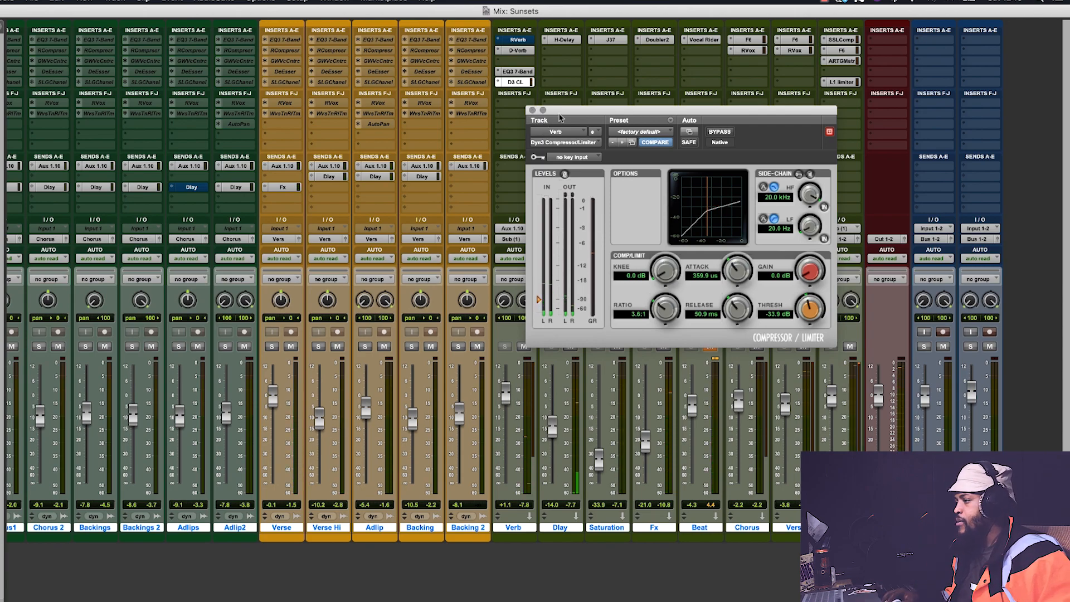
pyautogui.moveTo(642, 116); pyautogui.dragTo(627, 107)
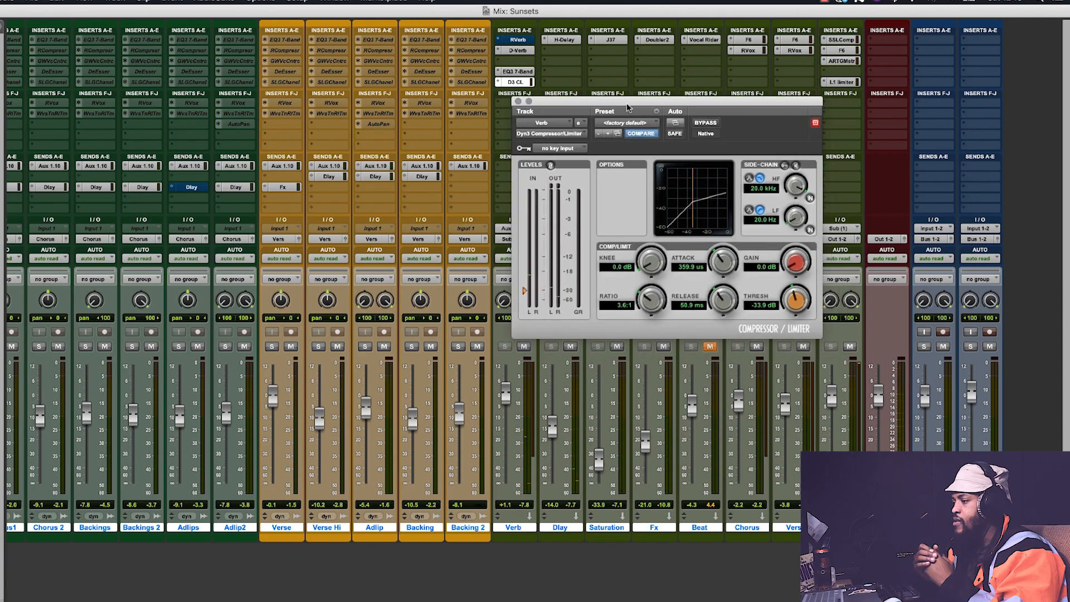
pyautogui.click(517, 101)
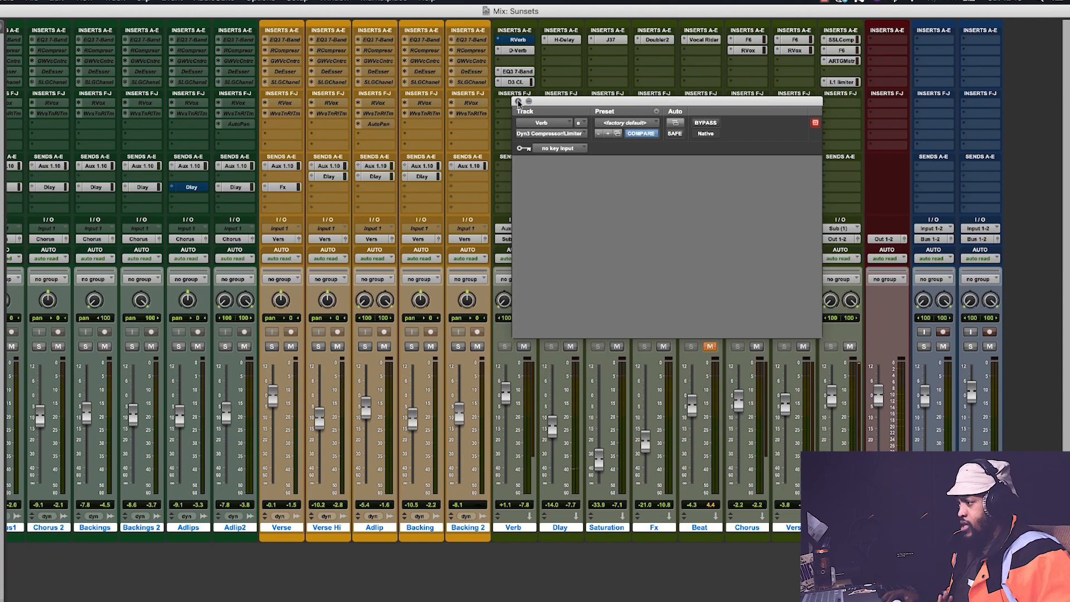
# Step: Activate RVerb and bypass D-Verb on the Verb track, leaving the RVerb window open and clear of the upper inserts
pyautogui.click(511, 41)
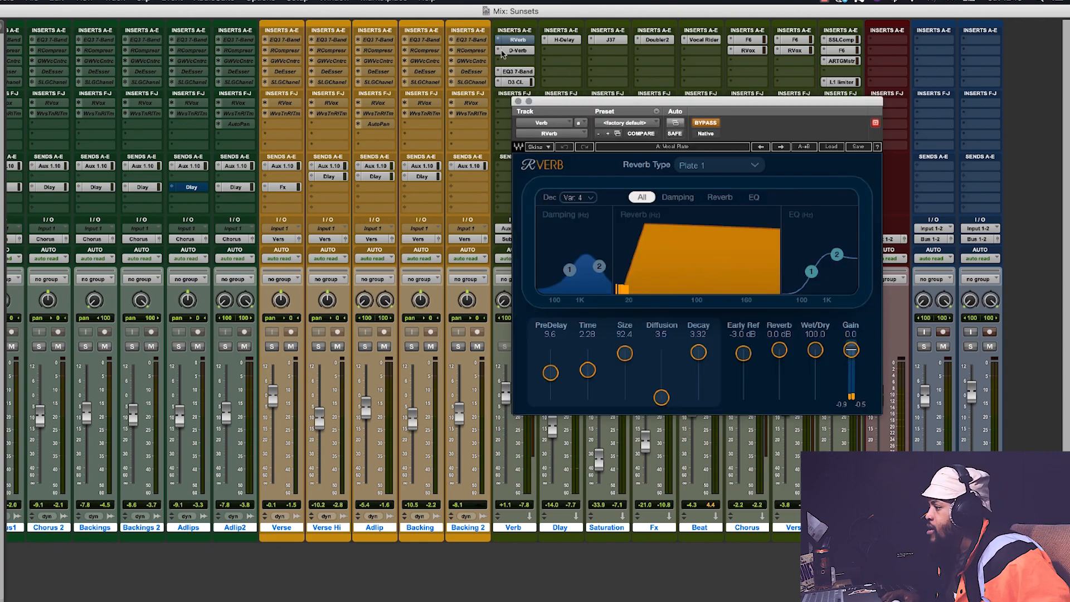
pyautogui.click(693, 123)
pyautogui.click(522, 51)
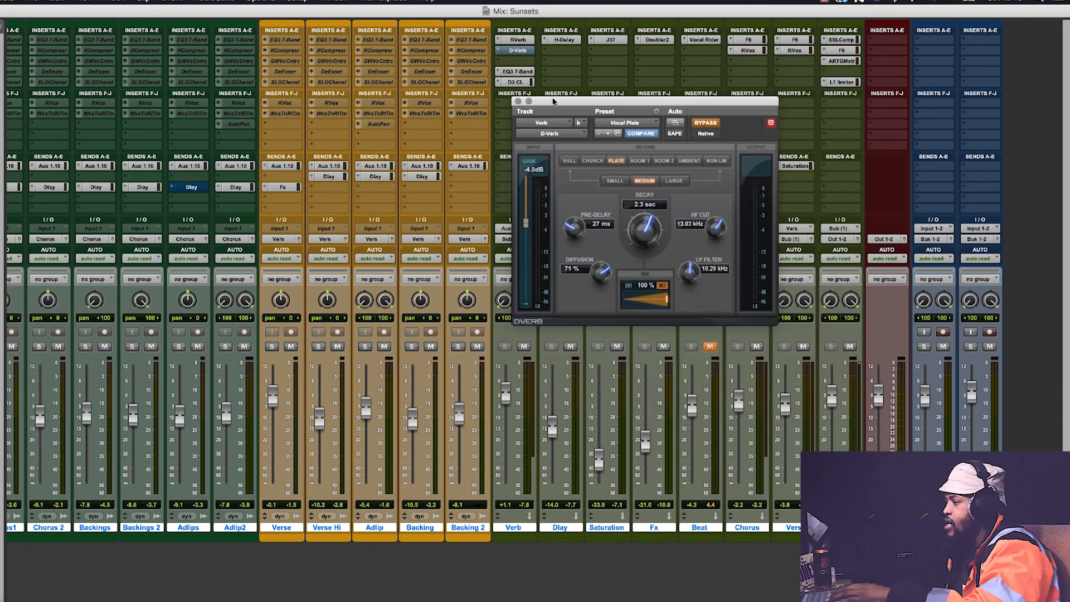
pyautogui.click(511, 39)
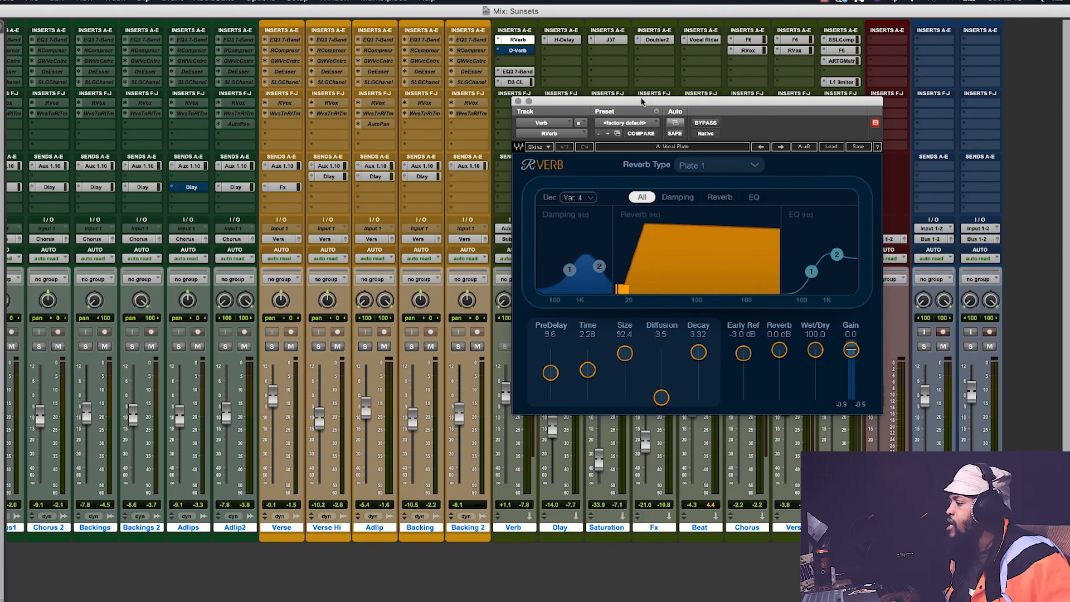
pyautogui.moveTo(642, 101); pyautogui.dragTo(542, 90)
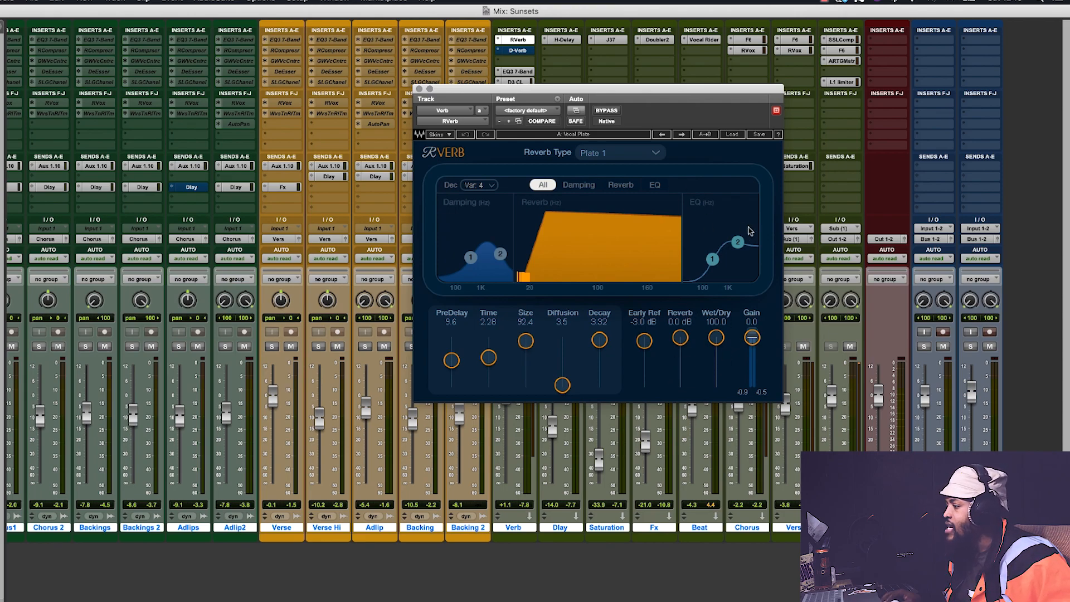
# Step: Set RVerb's early reflections to about -3.8 dB, reverb time to 2.73 and decay to Linear
pyautogui.click(649, 186)
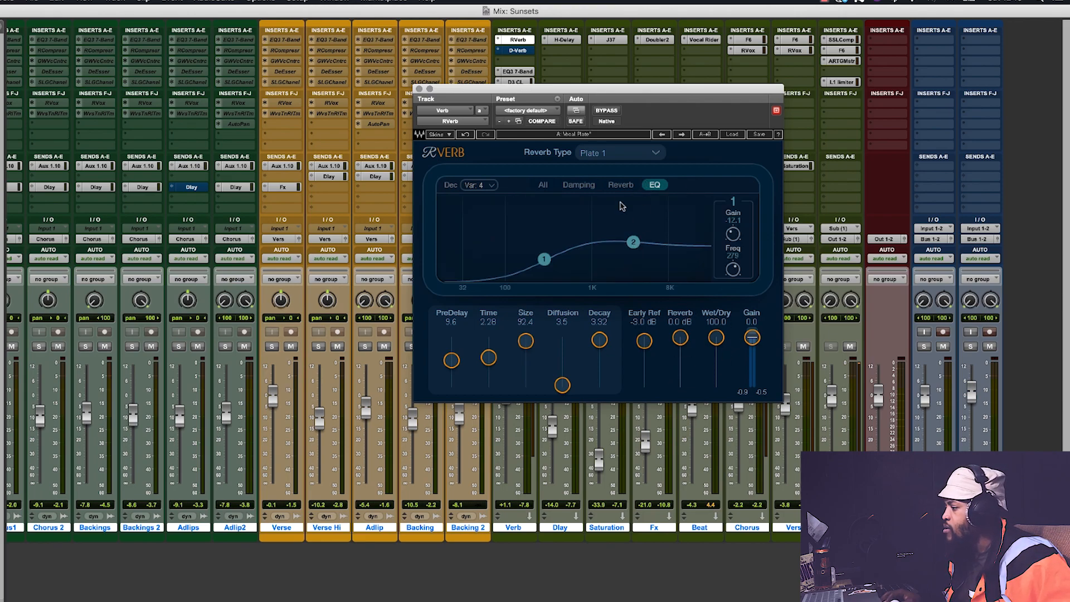
pyautogui.click(620, 185)
pyautogui.moveTo(643, 340)
pyautogui.mouseDown()
pyautogui.moveTo(643, 352)
pyautogui.moveTo(644, 340)
pyautogui.mouseUp()
pyautogui.moveTo(488, 358); pyautogui.dragTo(489, 355)
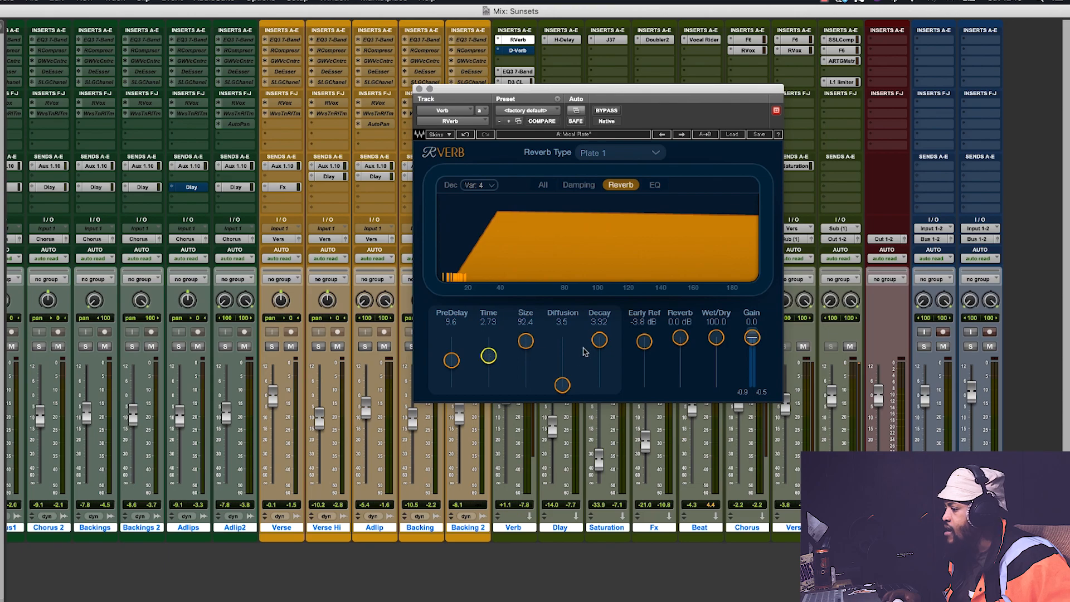
pyautogui.click(600, 340)
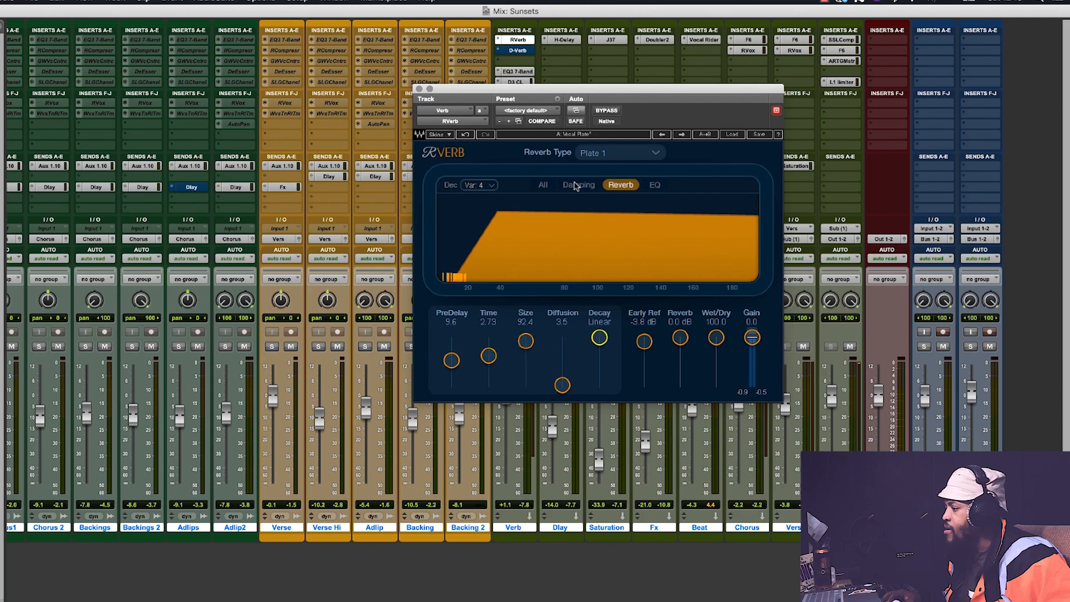
# Step: Set RVerb's damping band 1 to about 289 Hz and band 2 to about 5713 Hz at ratio 0.32, and close RVerb
pyautogui.click(577, 185)
pyautogui.click(662, 255)
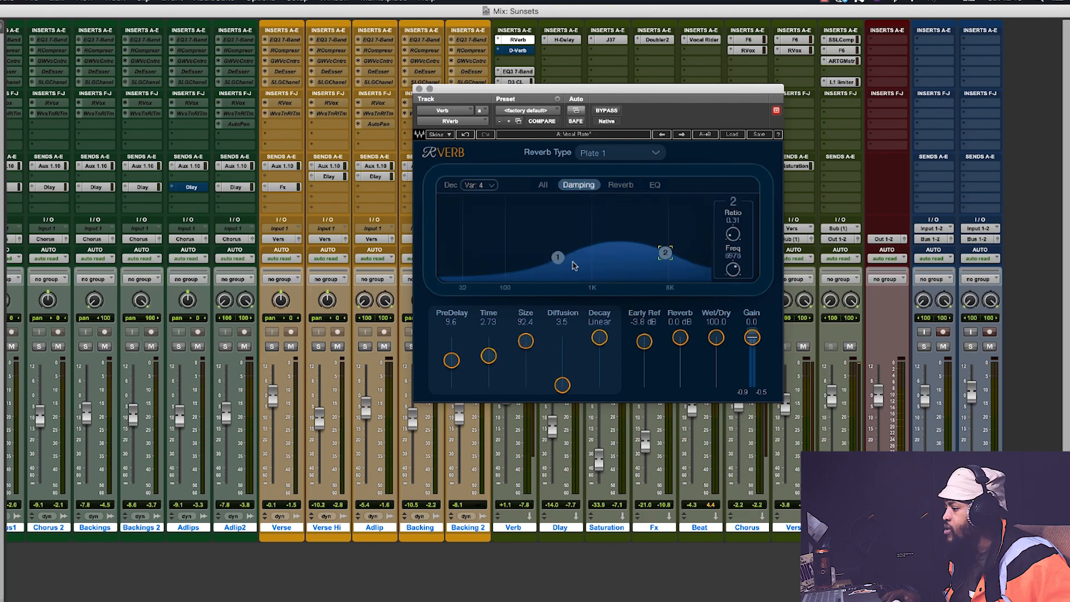
pyautogui.moveTo(664, 253); pyautogui.dragTo(660, 253)
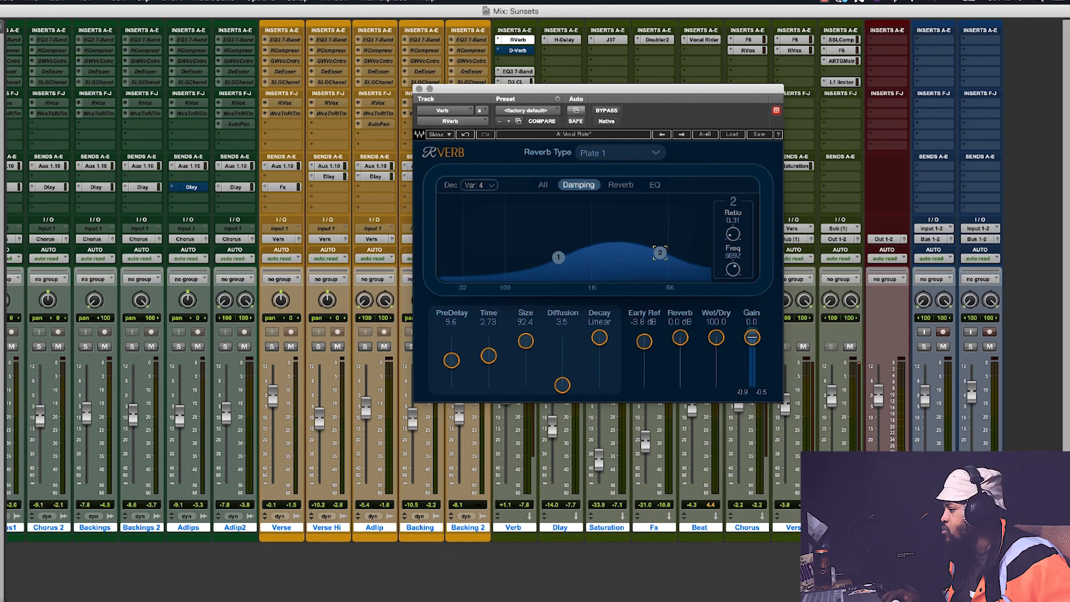
pyautogui.moveTo(558, 257); pyautogui.dragTo(545, 256)
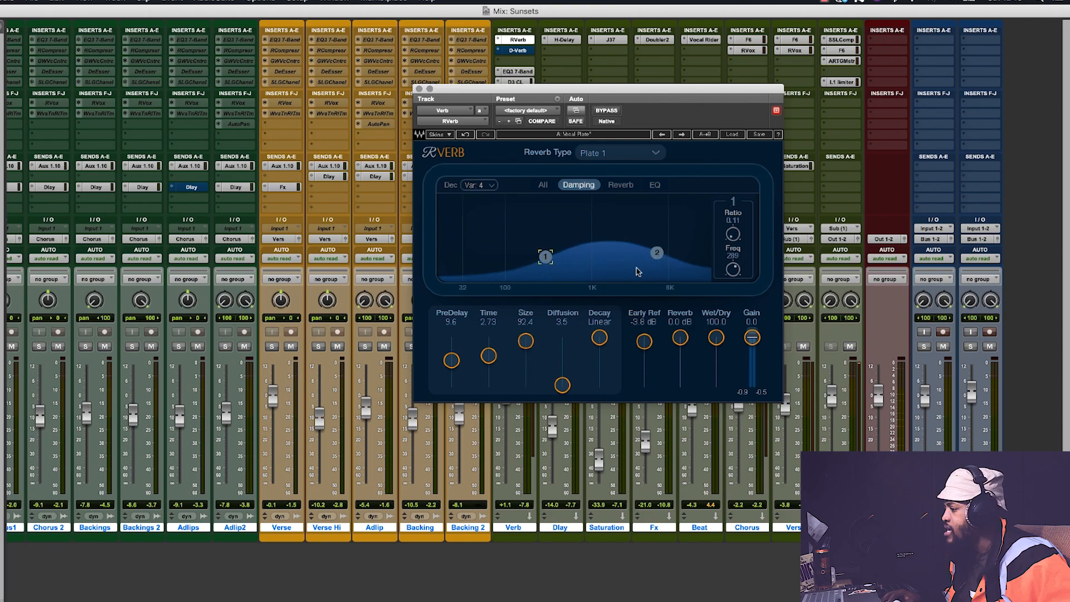
pyautogui.click(658, 252)
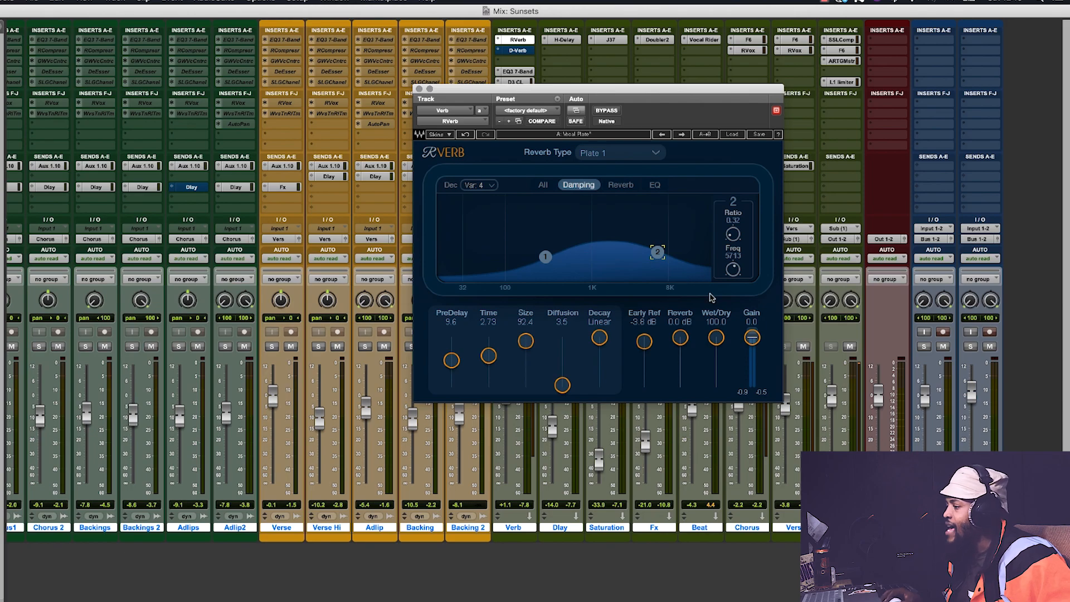
pyautogui.click(419, 89)
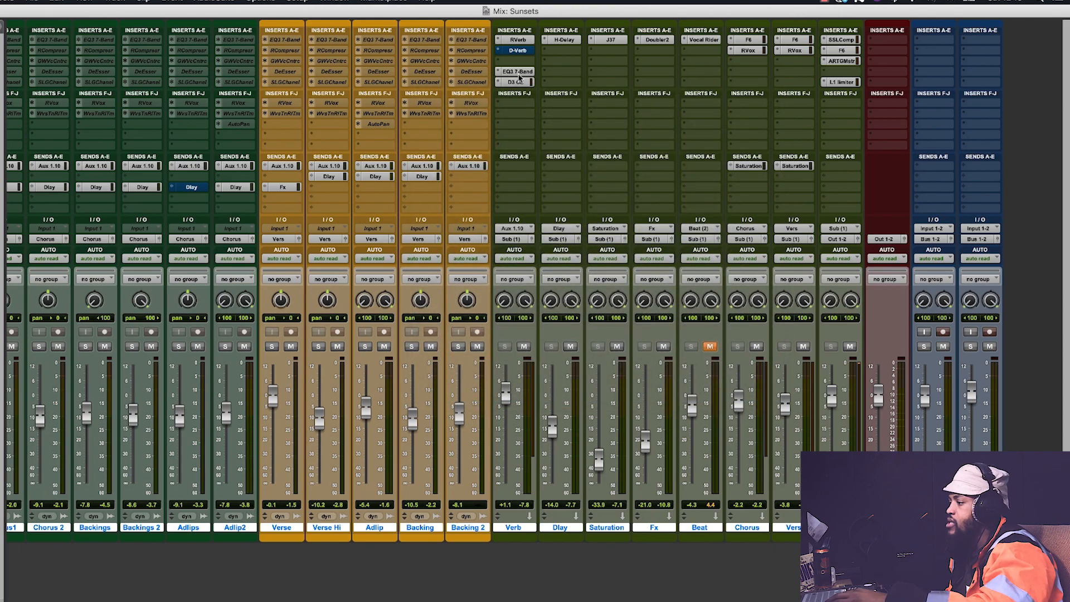
# Step: Bypass both the EQ3 7-Band and the Dyn3 compressor on the Verb track and start playback
pyautogui.keyDown('super'); pyautogui.click(518, 73); pyautogui.keyUp('super')
pyautogui.keyDown('super'); pyautogui.click(516, 81); pyautogui.keyUp('super')
pyautogui.press('space')
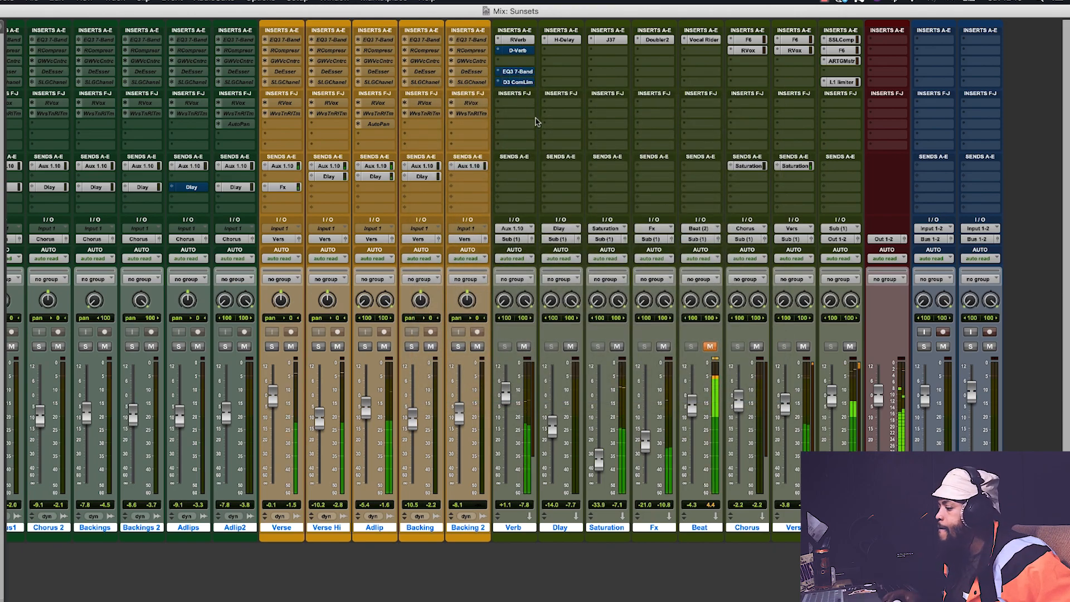
# Step: Raise RVerb's damping band 1 frequency, set predelay to 21.4, time 2.80, size 78.3 and diffusion 60.1, and close RVerb
pyautogui.click(518, 40)
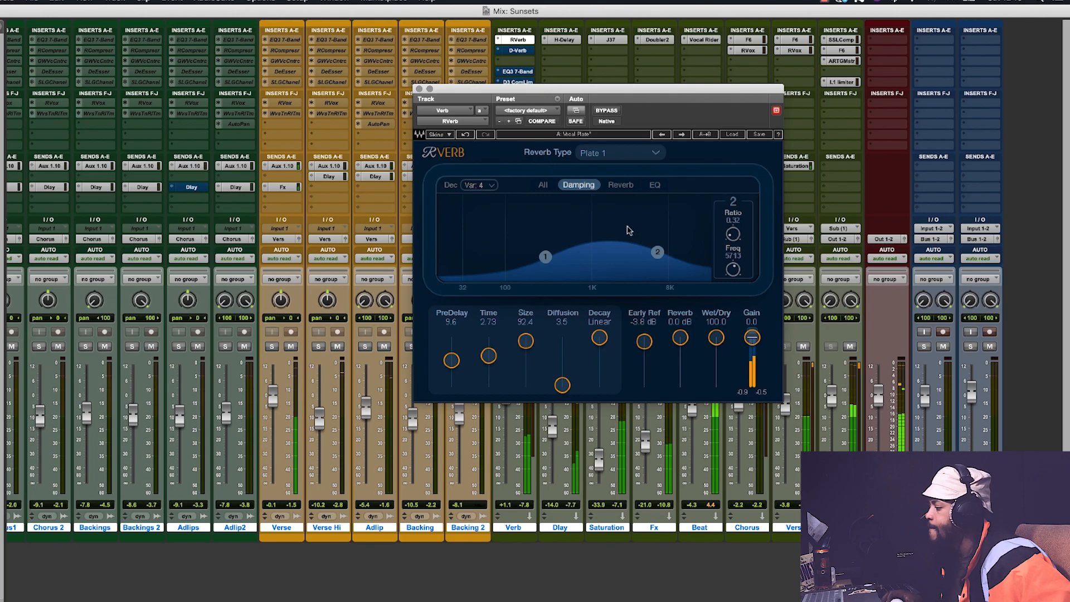
pyautogui.moveTo(546, 257); pyautogui.dragTo(560, 257)
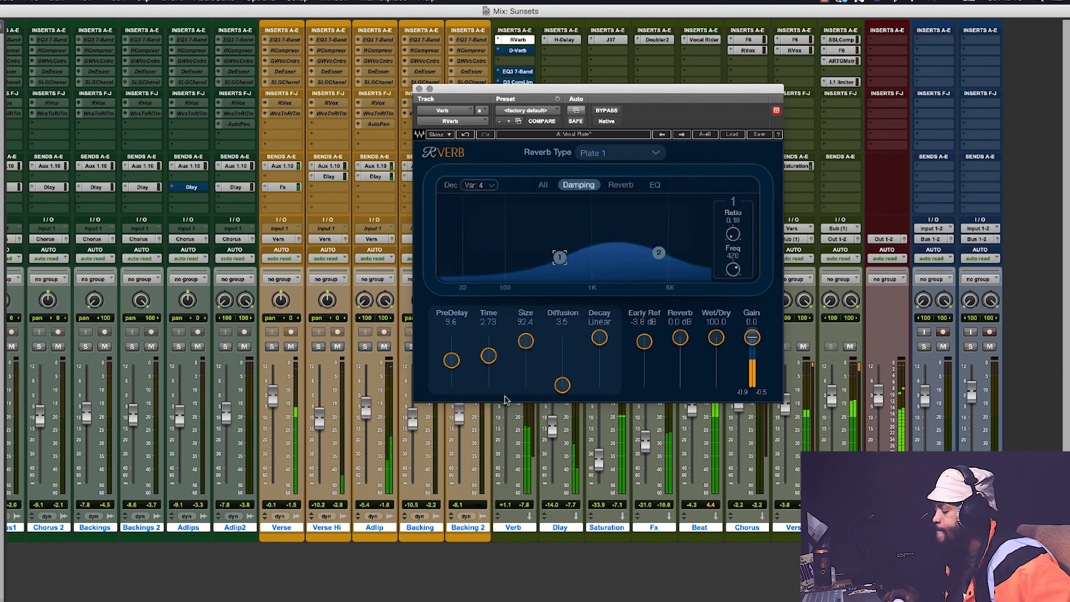
pyautogui.moveTo(452, 360); pyautogui.dragTo(526, 347)
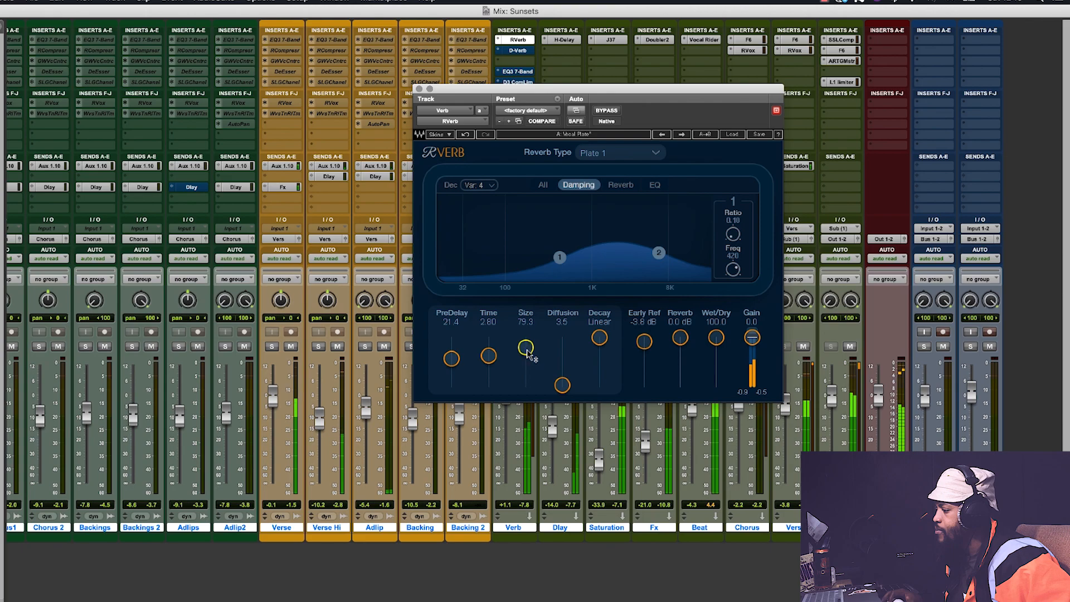
pyautogui.moveTo(562, 384); pyautogui.dragTo(563, 351)
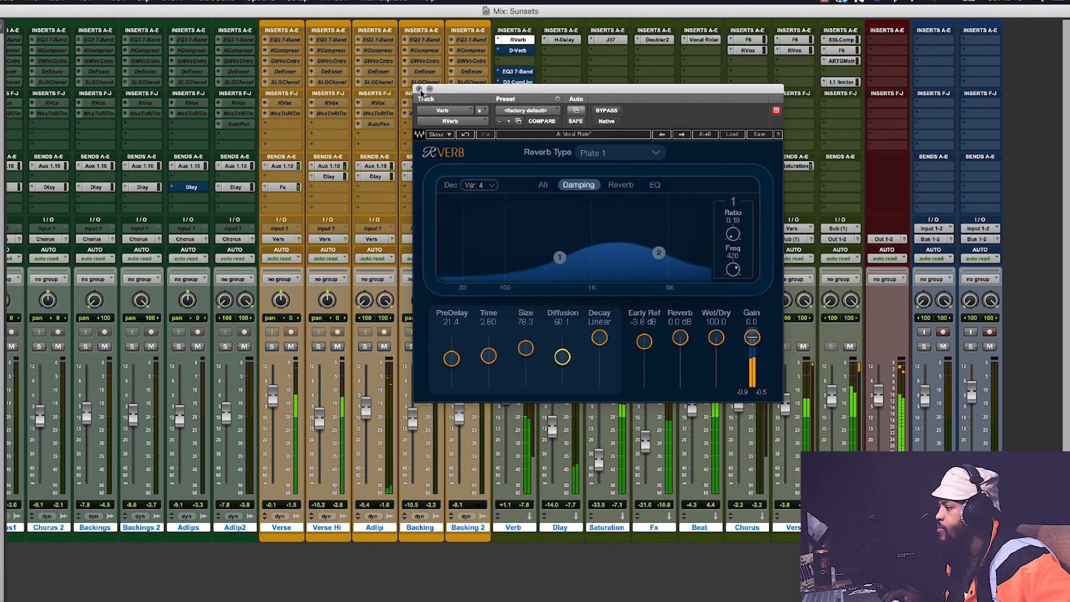
pyautogui.click(525, 51)
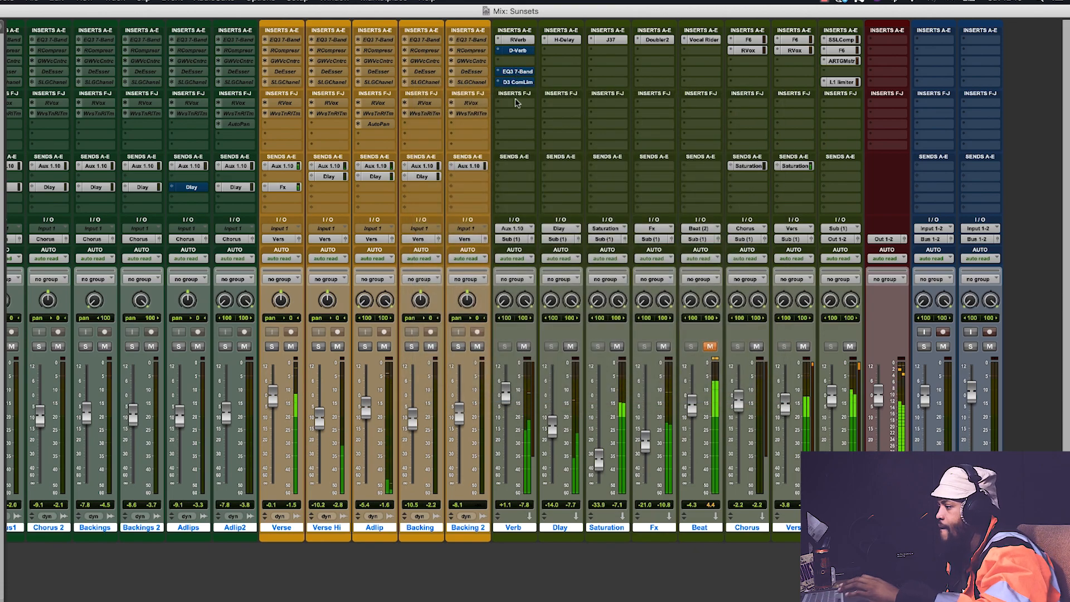
# Step: Move the Verb EQ's mid-band cut to about 1.06 kHz at -11.4 dB and leave the EQ active with its window closed
pyautogui.click(518, 71)
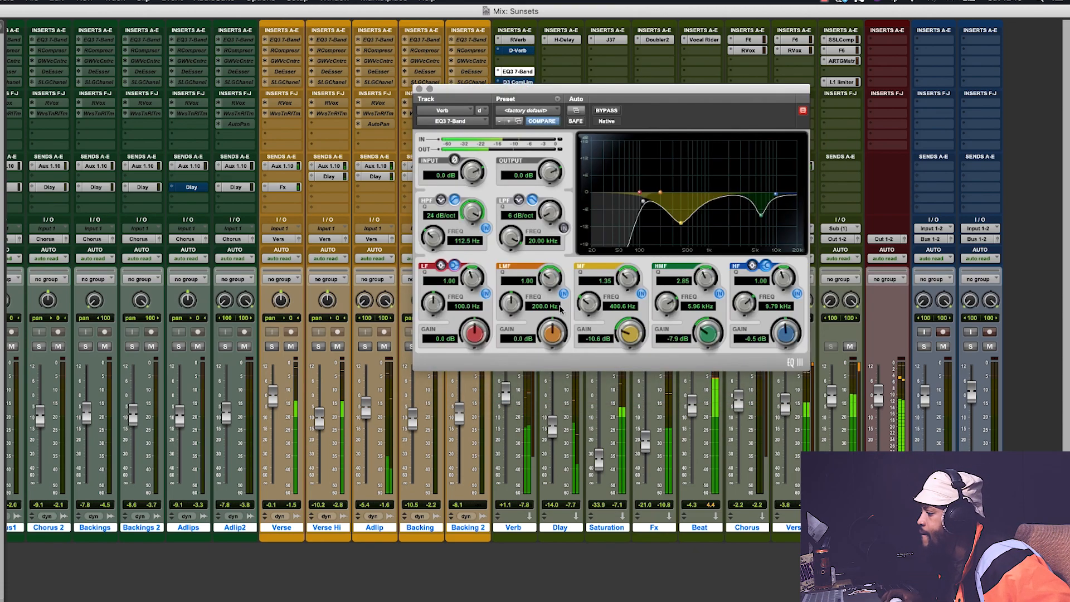
pyautogui.moveTo(681, 223); pyautogui.dragTo(709, 225)
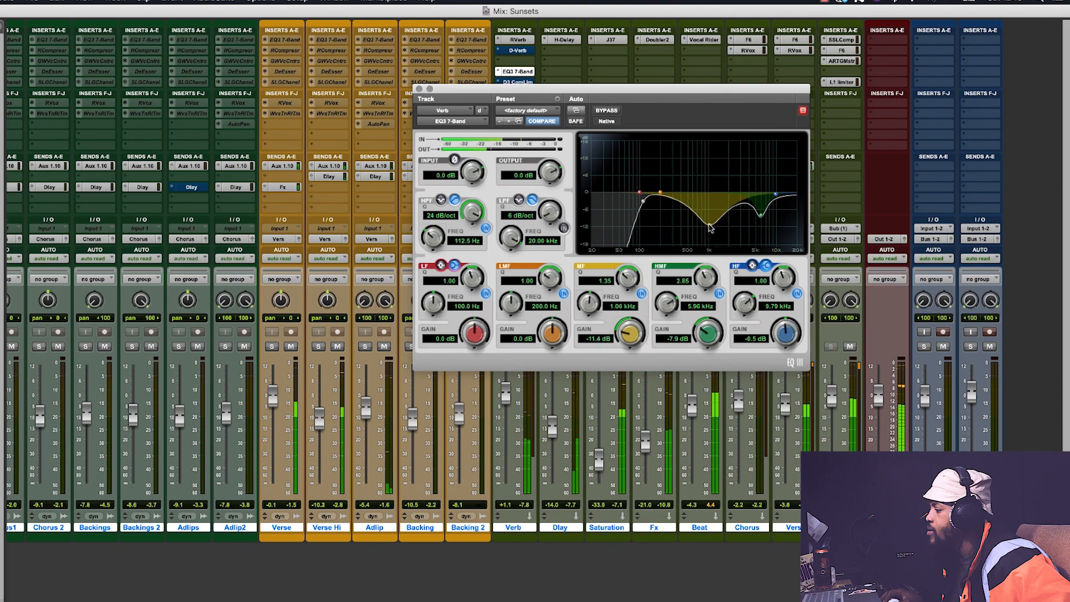
pyautogui.moveTo(665, 197); pyautogui.dragTo(650, 204)
pyautogui.click(517, 71)
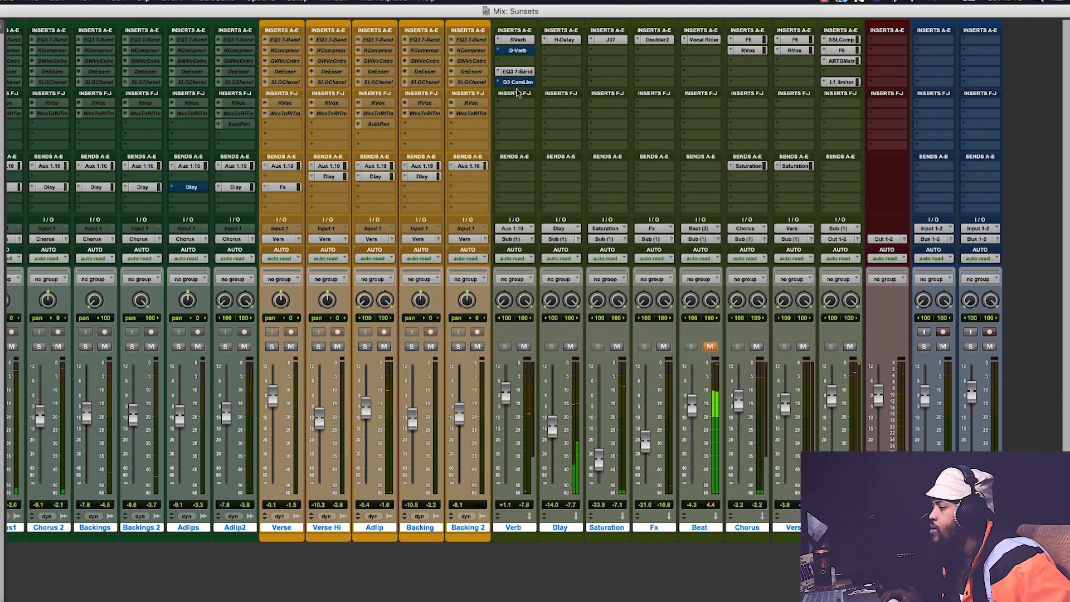
# Step: Reactivate the Verb compressor with attack 1.3 ms, release 48.5 ms and threshold -26.4 dB, and close its window
pyautogui.click(517, 82)
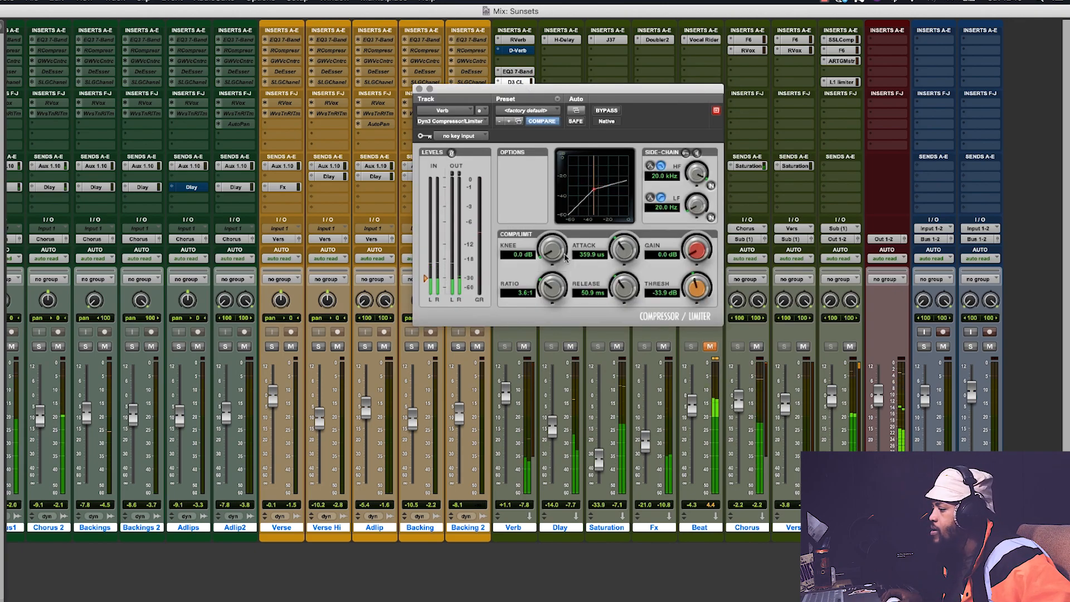
pyautogui.moveTo(622, 248); pyautogui.dragTo(624, 241)
pyautogui.moveTo(426, 277); pyautogui.dragTo(426, 272)
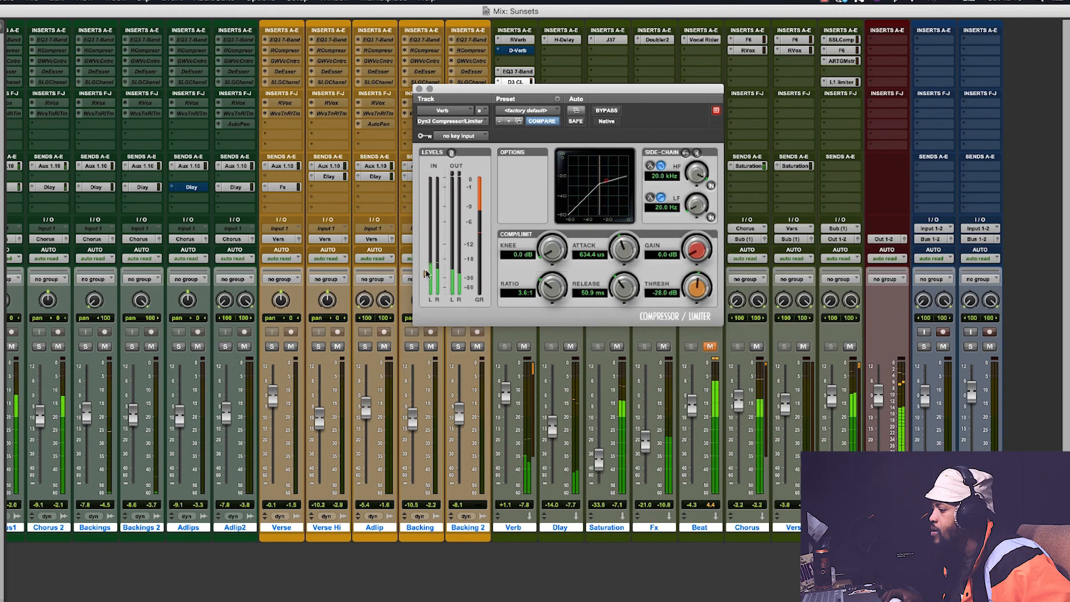
pyautogui.moveTo(626, 290); pyautogui.dragTo(625, 293)
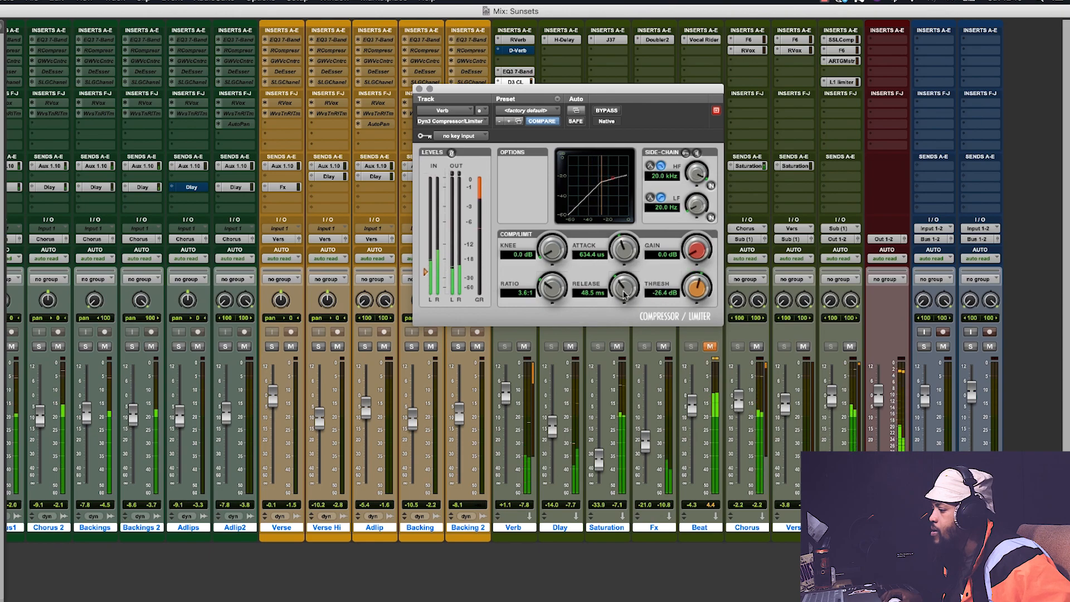
pyautogui.moveTo(624, 246); pyautogui.dragTo(625, 240)
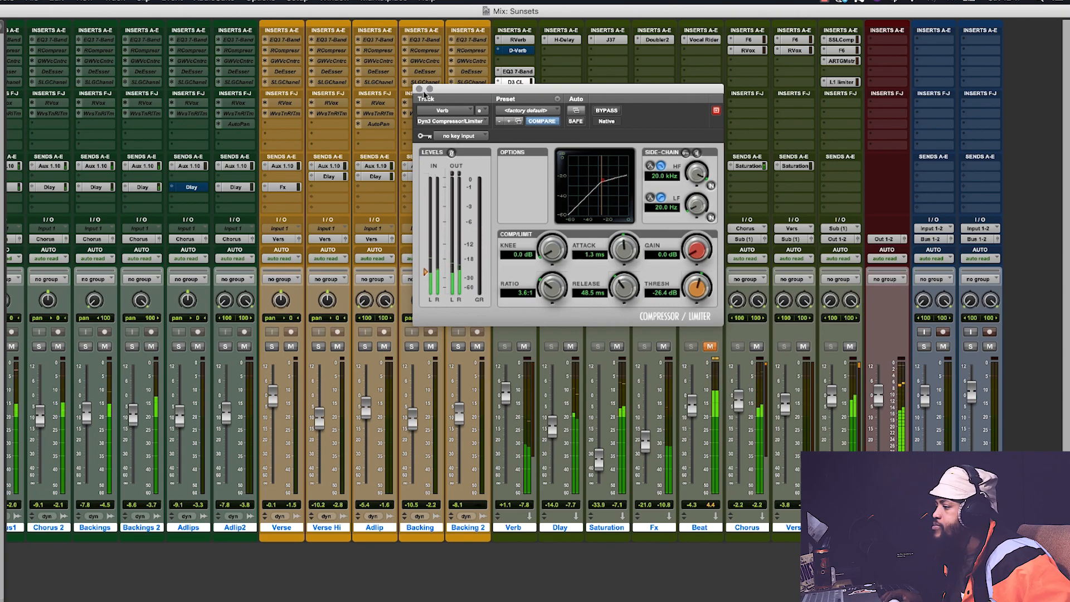
pyautogui.click(419, 89)
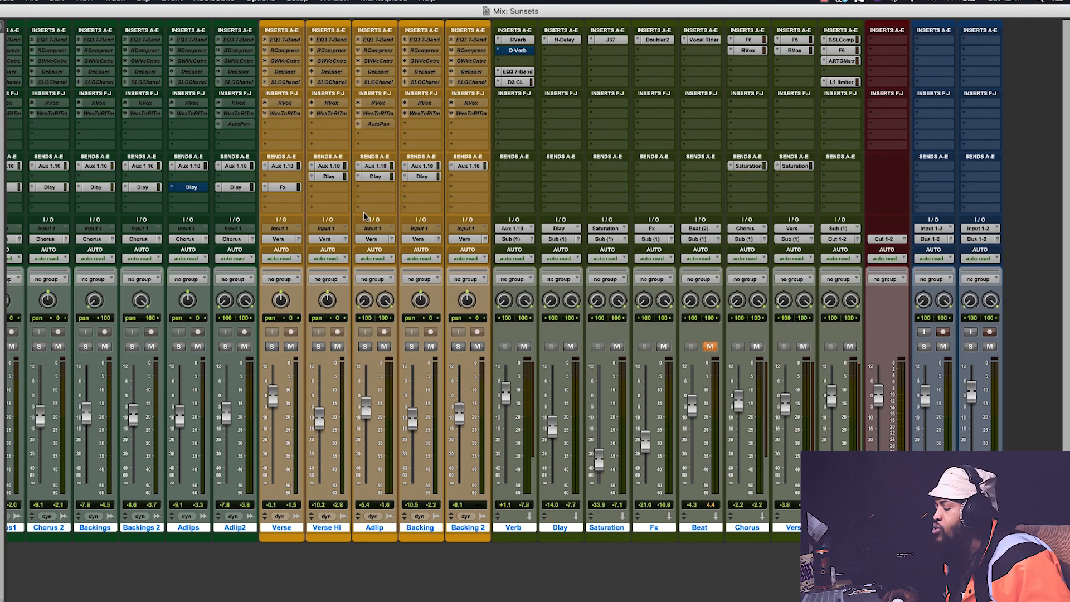
# Step: Set the Verb compressor's key input to Bus 1 (Mono) and enable its external side-chain
pyautogui.click(518, 82)
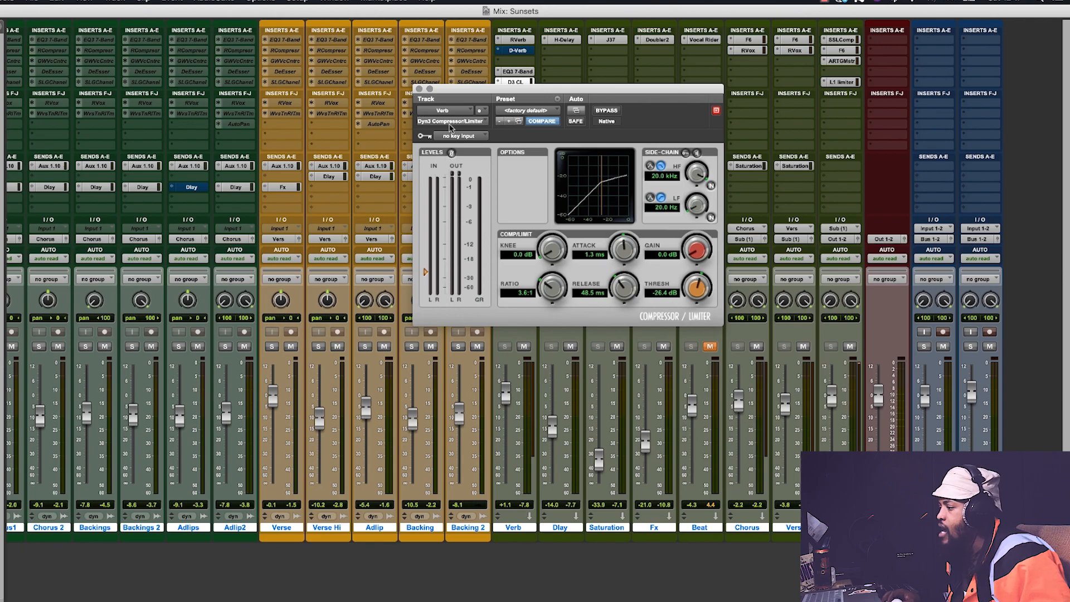
pyautogui.click(458, 136)
pyautogui.moveTo(468, 169)
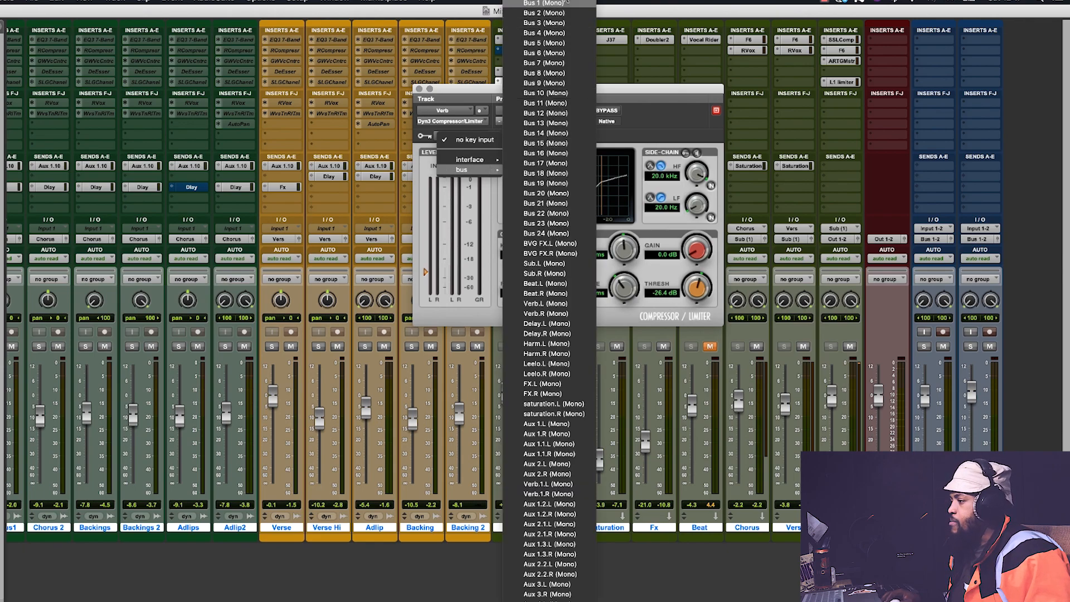
pyautogui.click(560, 4)
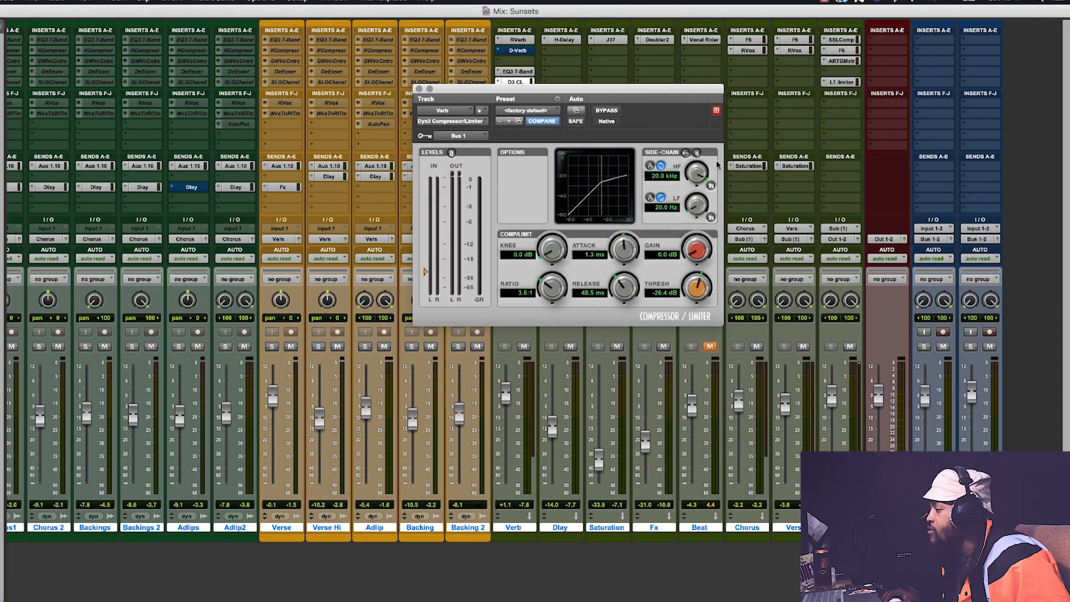
pyautogui.click(686, 153)
# Step: Add a Bus 1 (Mono) send on the Verse track to feed the compressor's side-chain
pyautogui.click(284, 199)
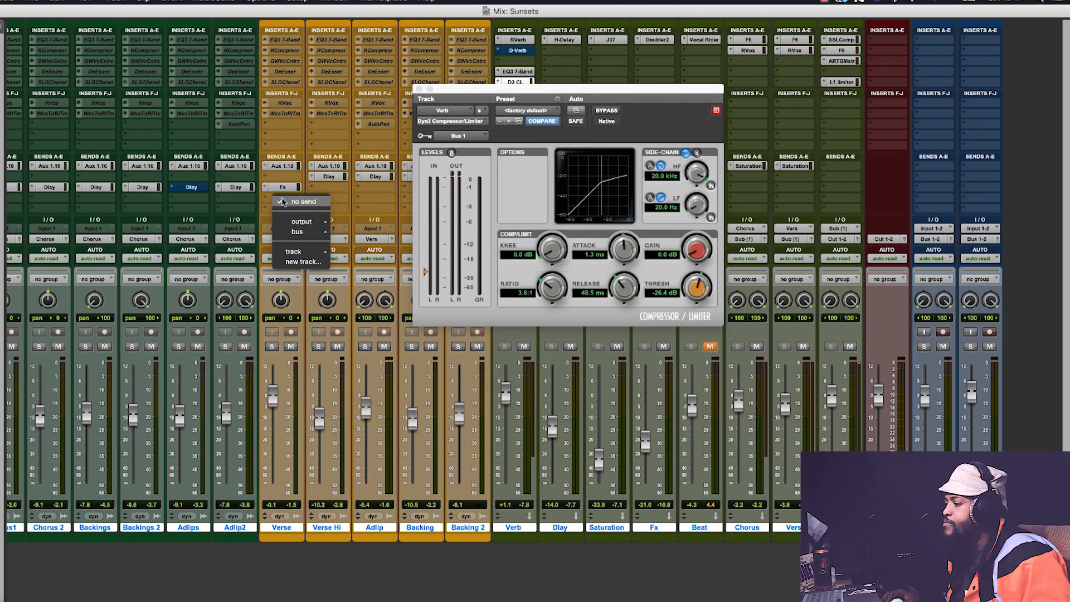
pyautogui.moveTo(308, 251)
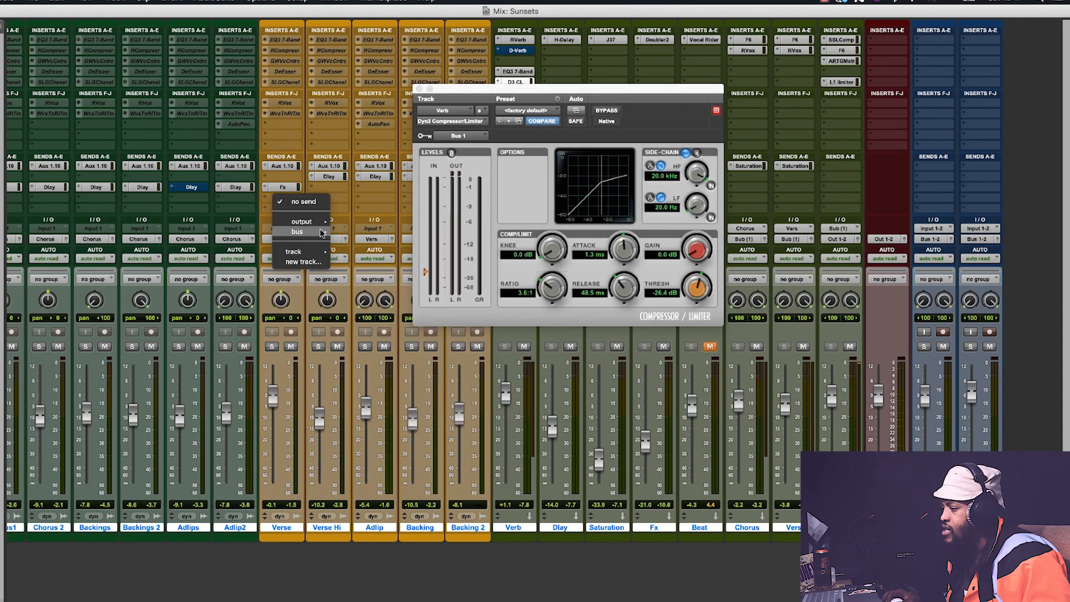
pyautogui.moveTo(306, 231)
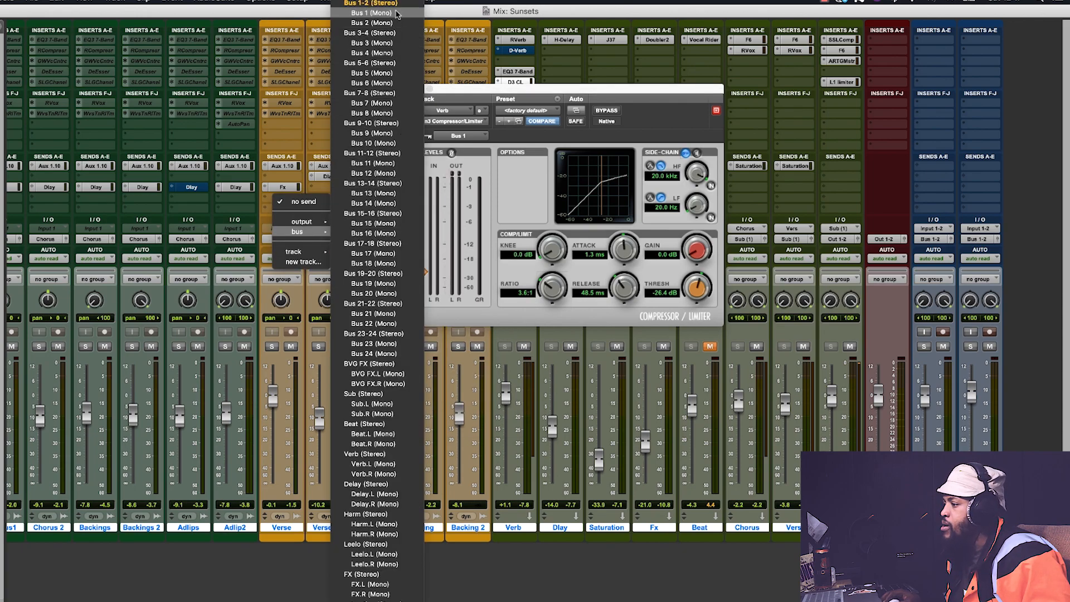
pyautogui.click(390, 13)
# Step: Place the compressor window clear of the Verb inserts and set its threshold to -41.4 dB during playback
pyautogui.moveTo(697, 211); pyautogui.dragTo(707, 110)
pyautogui.click(687, 10)
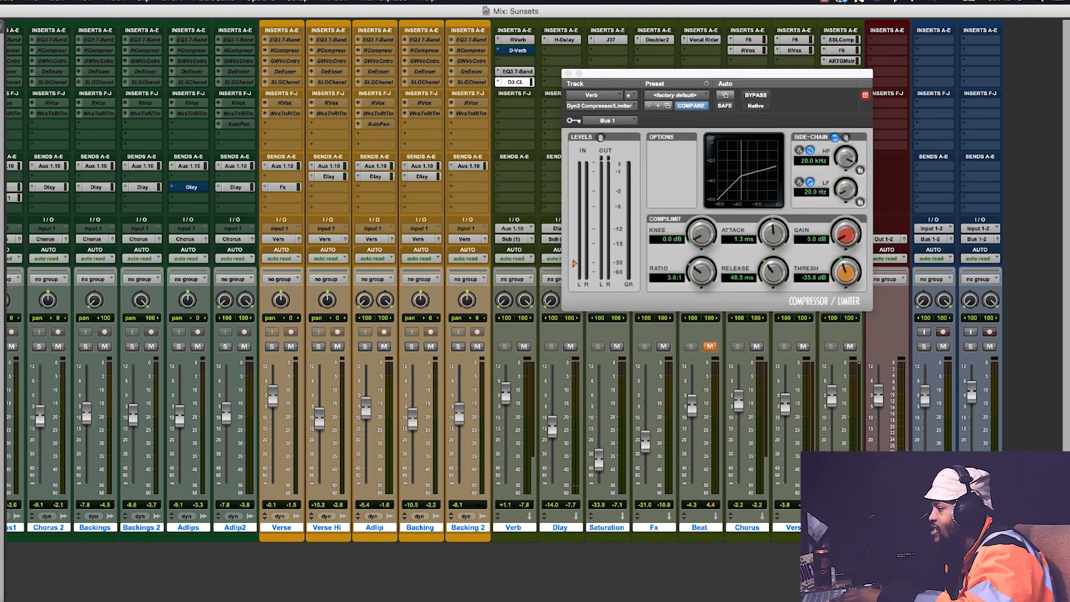
pyautogui.press('space')
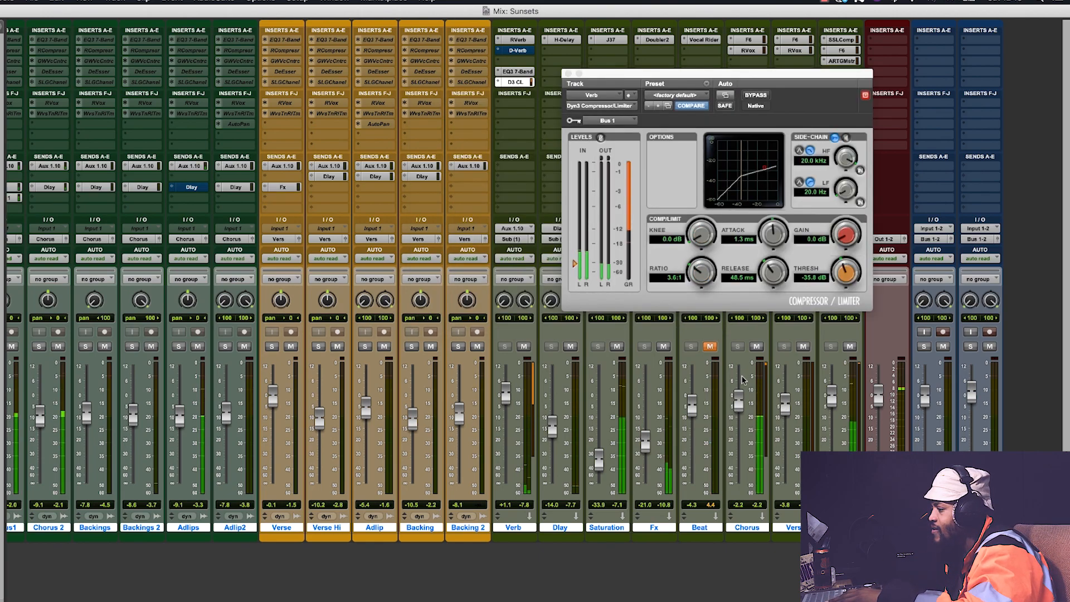
pyautogui.moveTo(575, 263); pyautogui.dragTo(576, 265)
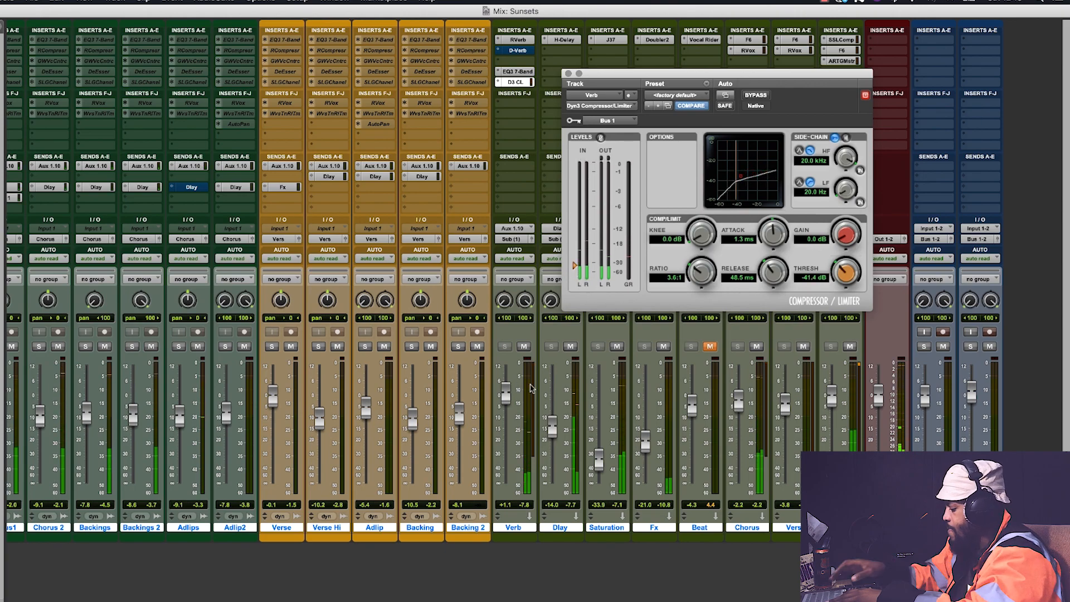
# Step: Select about bars 21 to 44 in the Edit window, play that range and return to the Mix window
pyautogui.press('super+equal')
pyautogui.moveTo(267, 171); pyautogui.dragTo(345, 172)
pyautogui.press('space')
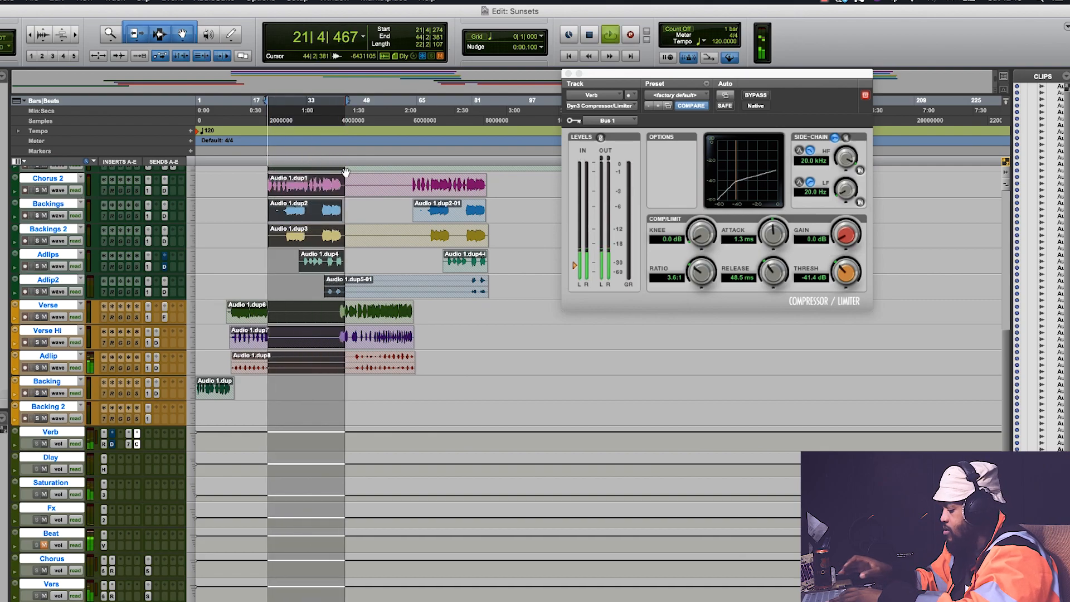
pyautogui.press('super+equal')
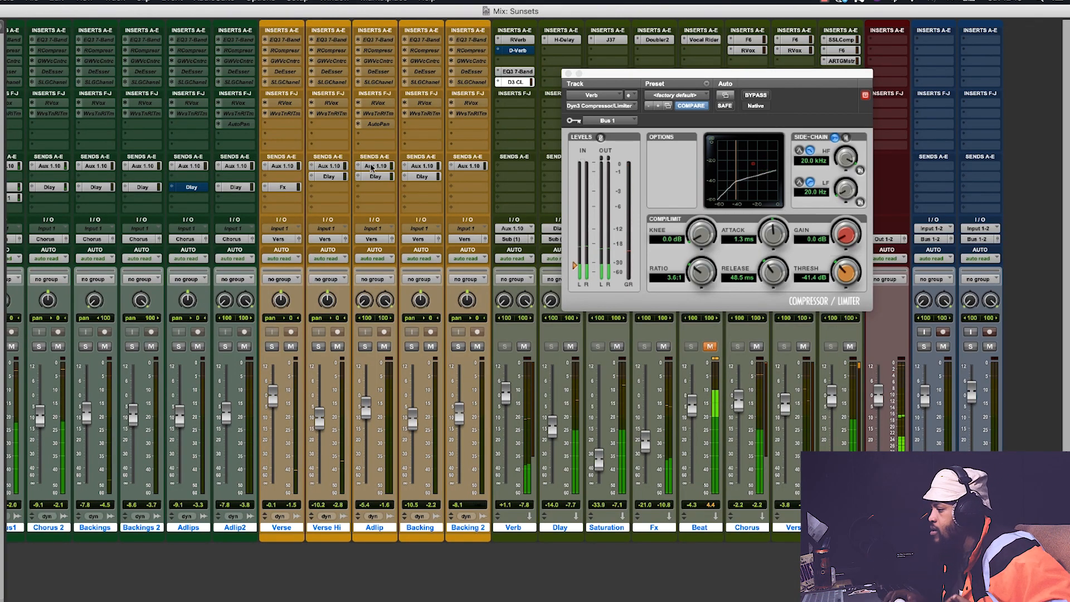
# Step: Set the side-chained compressor's threshold to -27.2 dB, attack to about 369 µs and release to 35.3 ms
pyautogui.moveTo(579, 273); pyautogui.dragTo(576, 256)
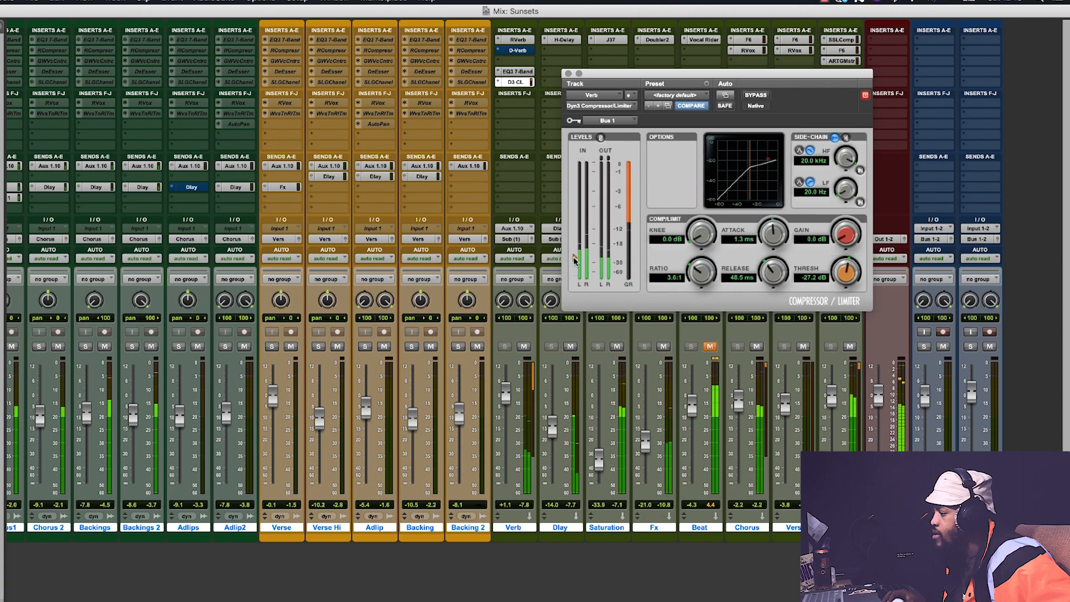
pyautogui.moveTo(773, 236)
pyautogui.mouseDown()
pyautogui.moveTo(760, 271)
pyautogui.moveTo(774, 285)
pyautogui.moveTo(773, 238)
pyautogui.mouseUp()
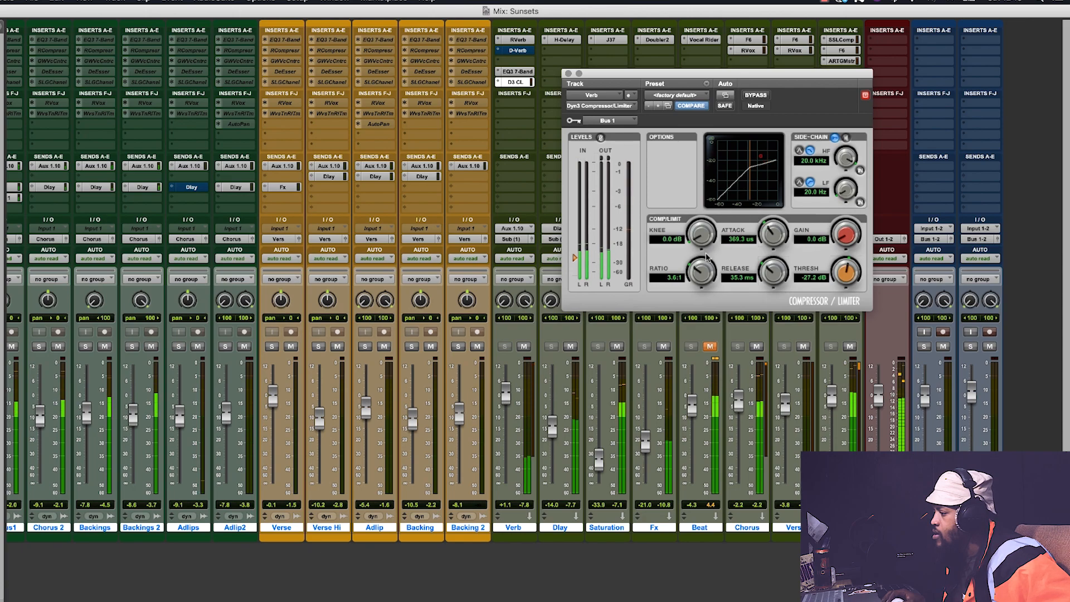
# Step: Set the knee of the Verb track's side-chained compressor to 4.7 dB and close the plug-in window
pyautogui.moveTo(703, 237); pyautogui.dragTo(704, 228)
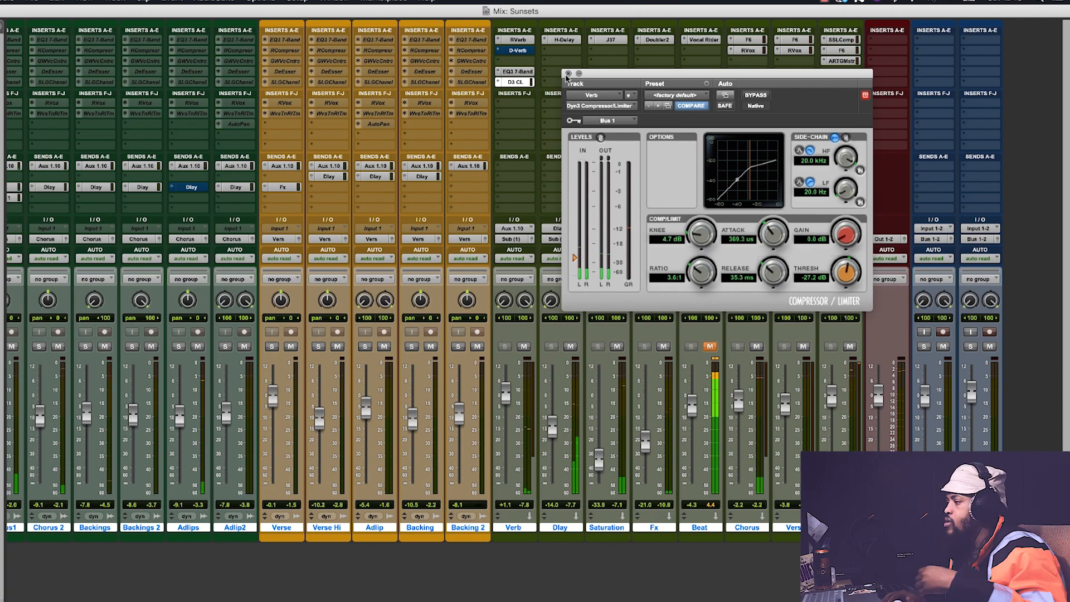
pyautogui.click(568, 73)
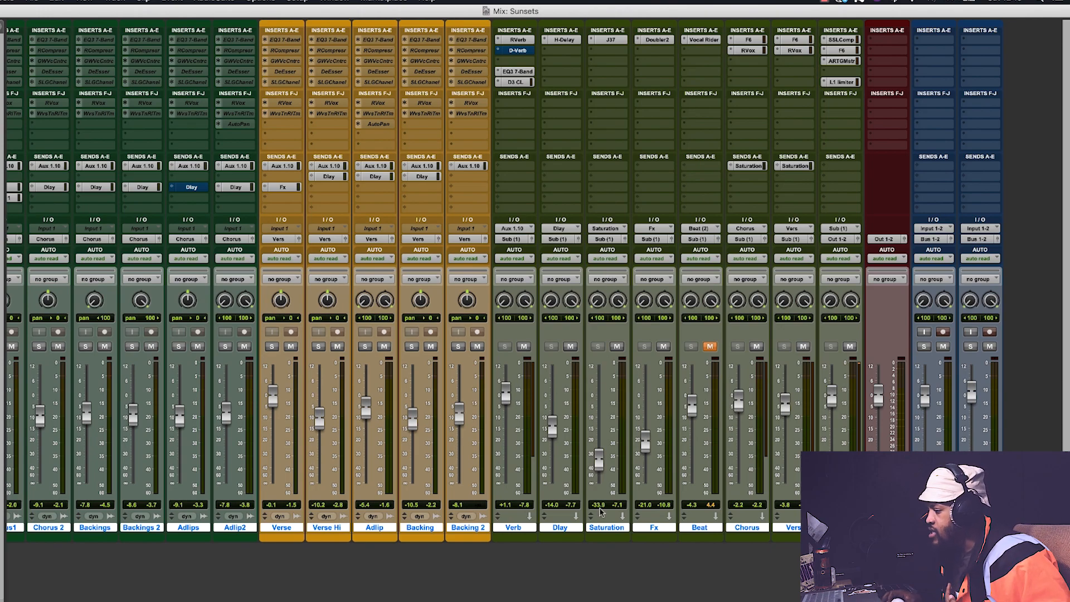
# Step: During playback, set the Verb fader to -3.8 dB and the Dlay fader to -0.9 dB, and open the Dlay track's H-Delay
pyautogui.press('space')
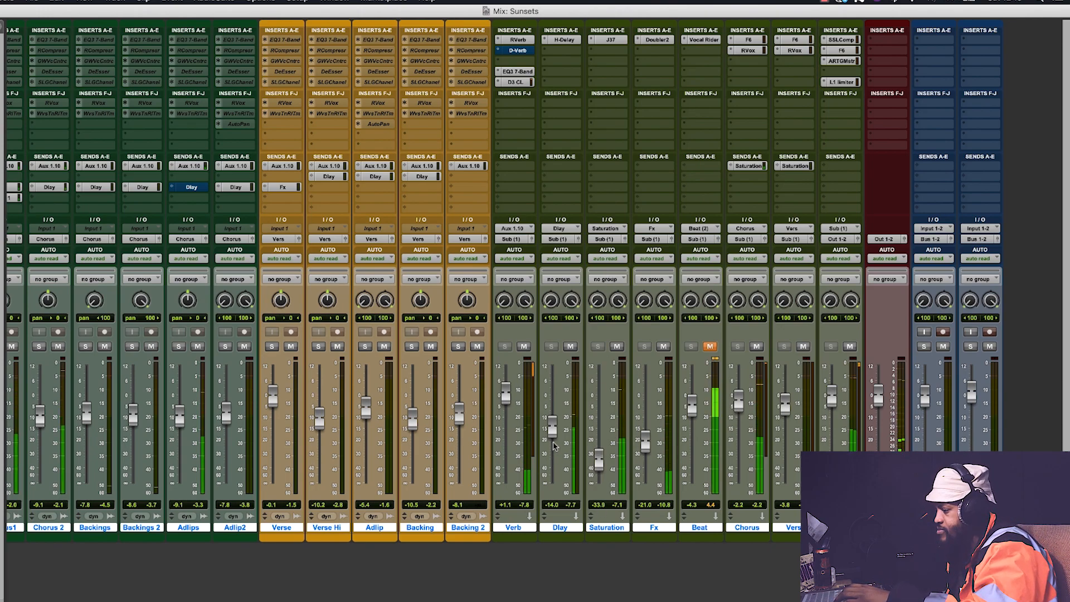
pyautogui.moveTo(552, 437); pyautogui.dragTo(551, 396)
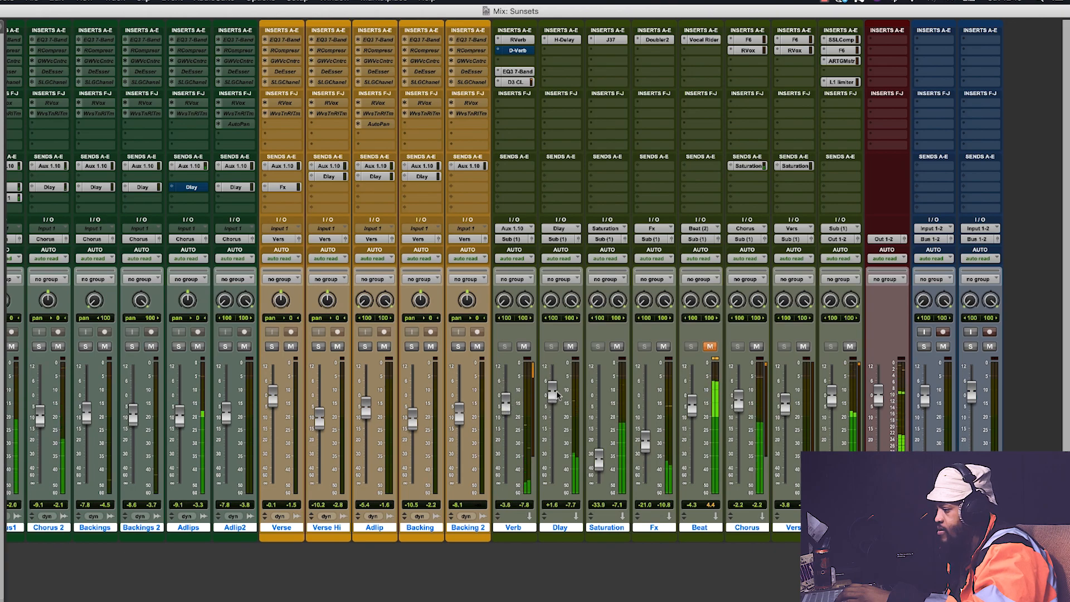
pyautogui.click(564, 40)
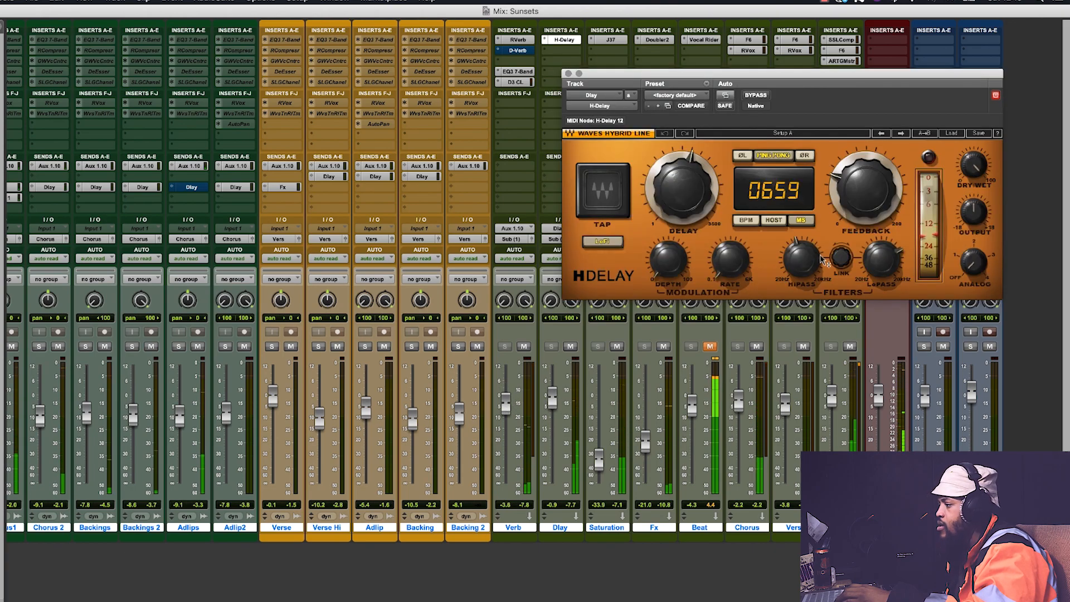
pyautogui.moveTo(834, 76); pyautogui.dragTo(650, 118)
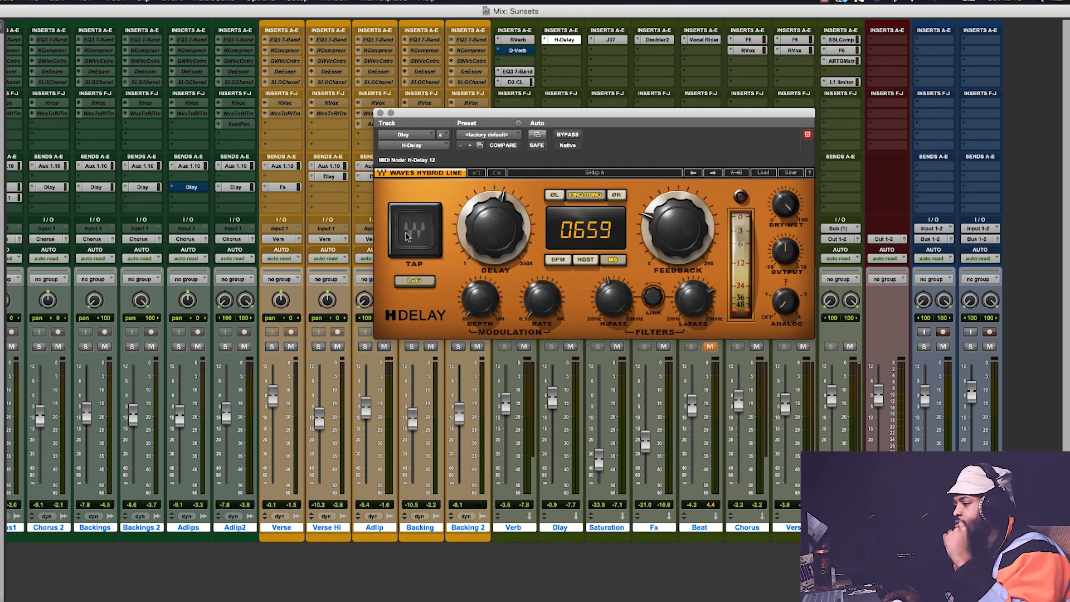
# Step: Try a 1/8 triplet delay in H-Delay's BPM mode and return the delay time to milliseconds
pyautogui.click(557, 260)
pyautogui.moveTo(524, 253)
pyautogui.mouseDown()
pyautogui.moveTo(523, 284)
pyautogui.moveTo(524, 261)
pyautogui.mouseUp()
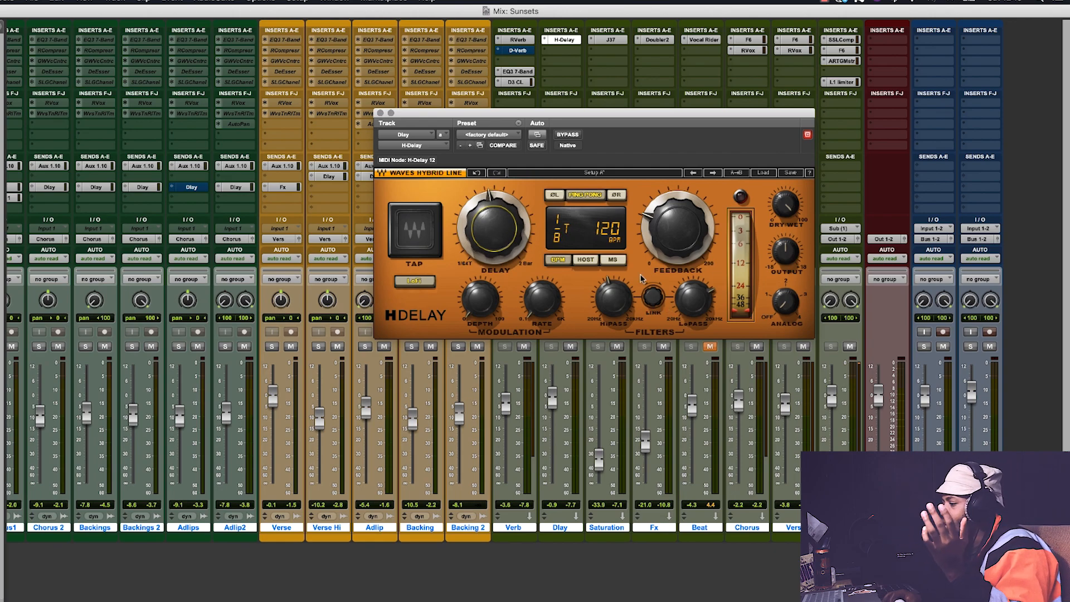
pyautogui.click(612, 260)
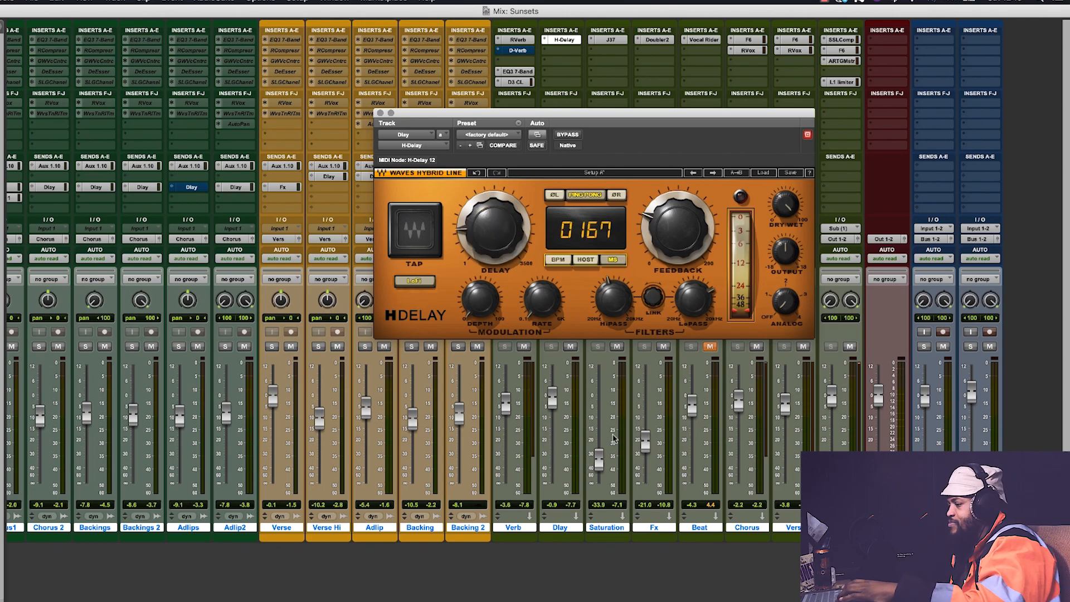
# Step: Play the mix and tap its tempo into H-Delay to set the delay time to 667 ms
pyautogui.press('space')
pyautogui.click(416, 243)
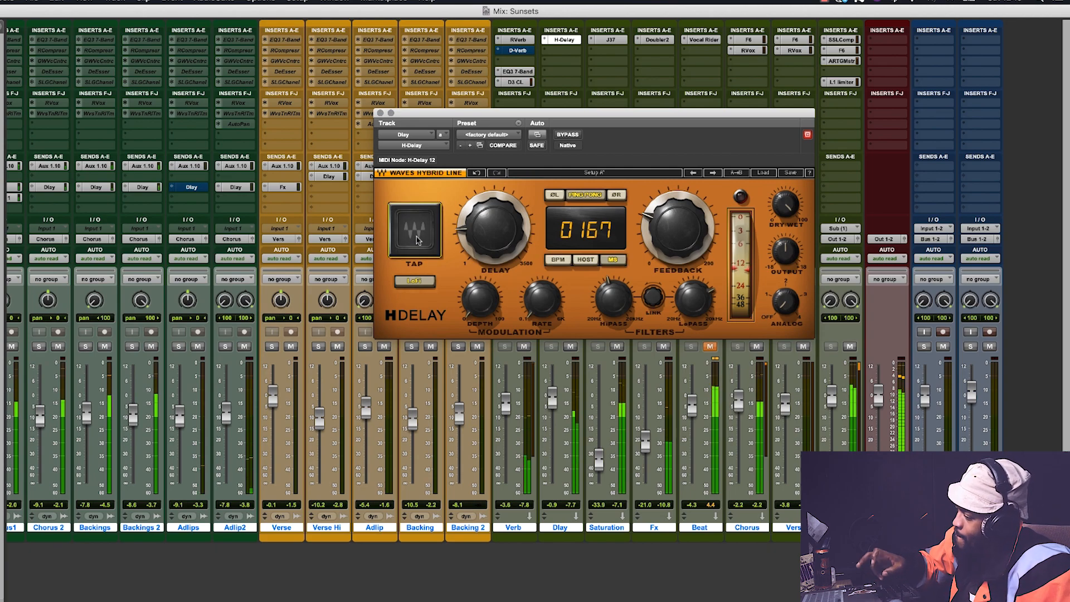
pyautogui.click(416, 240)
pyautogui.click(417, 239)
pyautogui.click(416, 239)
pyautogui.click(416, 239)
pyautogui.click(417, 240)
pyautogui.click(417, 239)
pyautogui.click(417, 240)
pyautogui.click(417, 240)
pyautogui.click(417, 240)
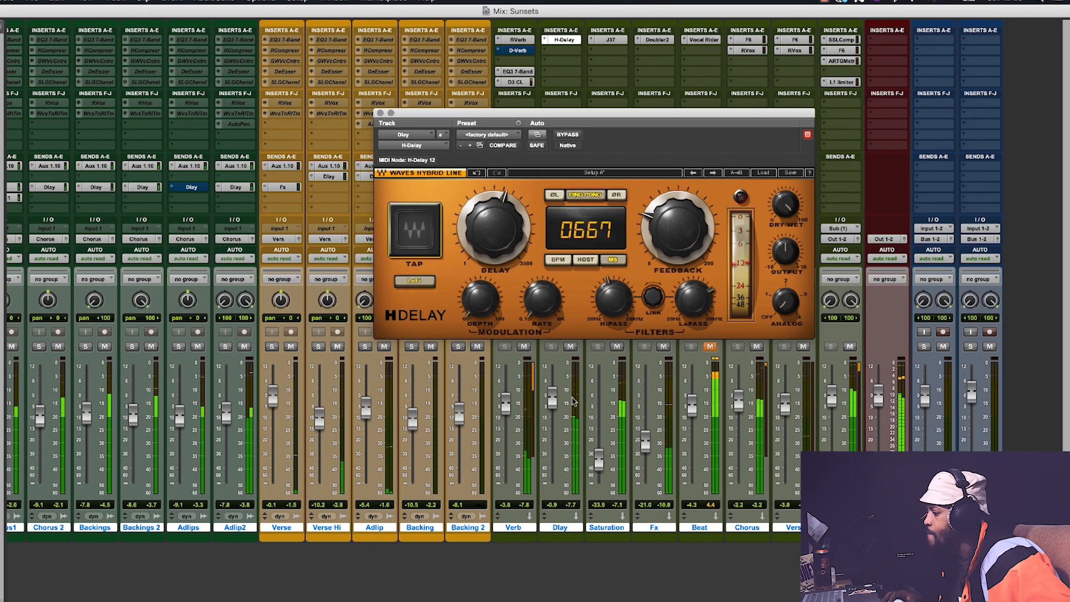
# Step: Lower the Dlay fader to -12.6 dB while the mix plays
pyautogui.moveTo(552, 398); pyautogui.dragTo(553, 422)
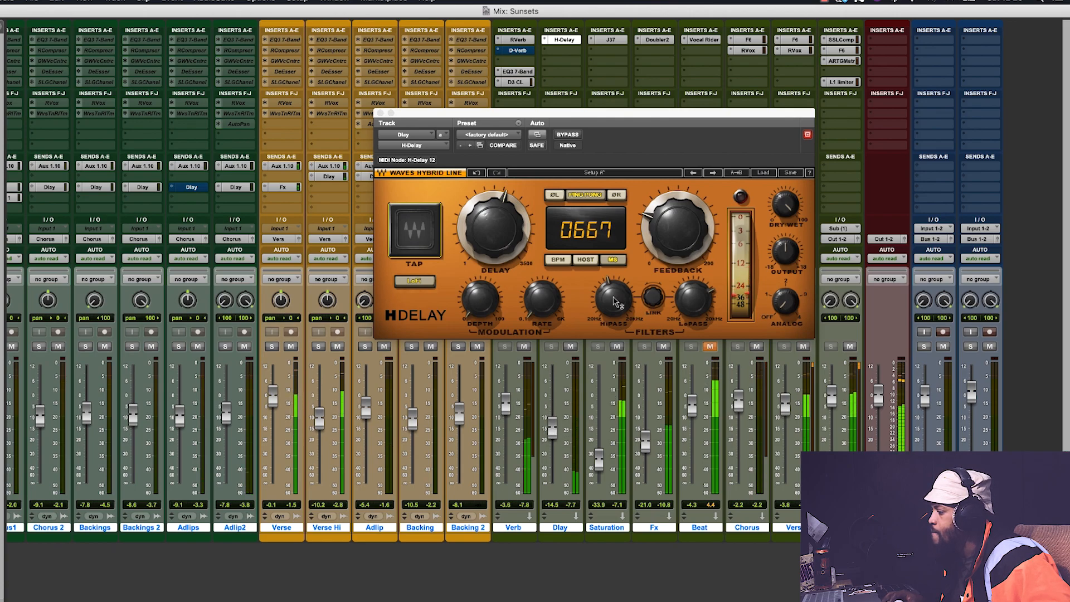
pyautogui.moveTo(626, 296)
pyautogui.moveTo(553, 428); pyautogui.dragTo(557, 425)
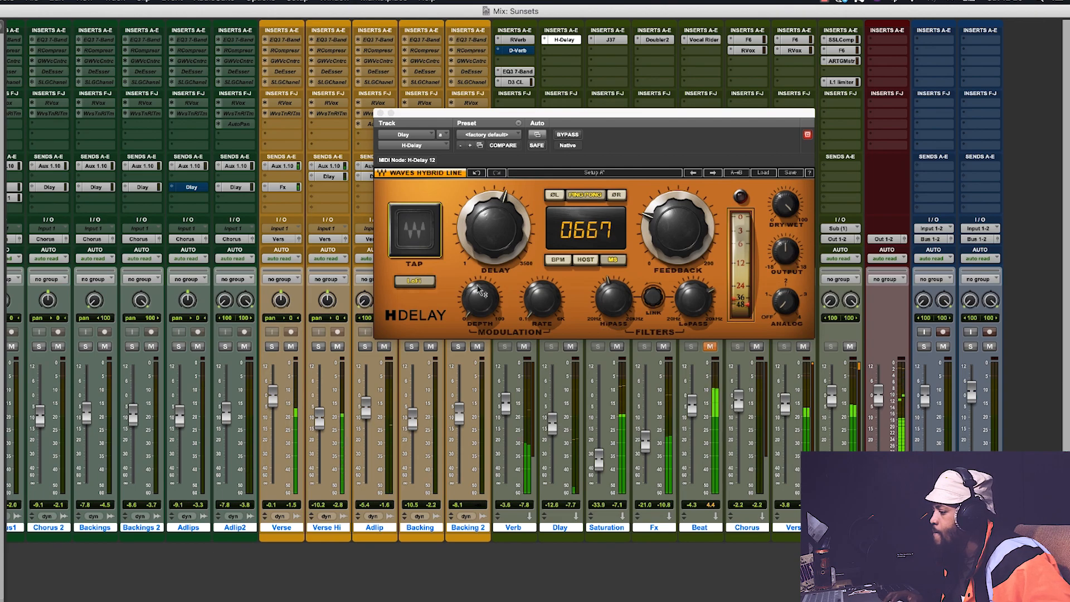
# Step: Set H-Delay's delay time to 680 ms and close the plug-in window
pyautogui.moveTo(677, 228)
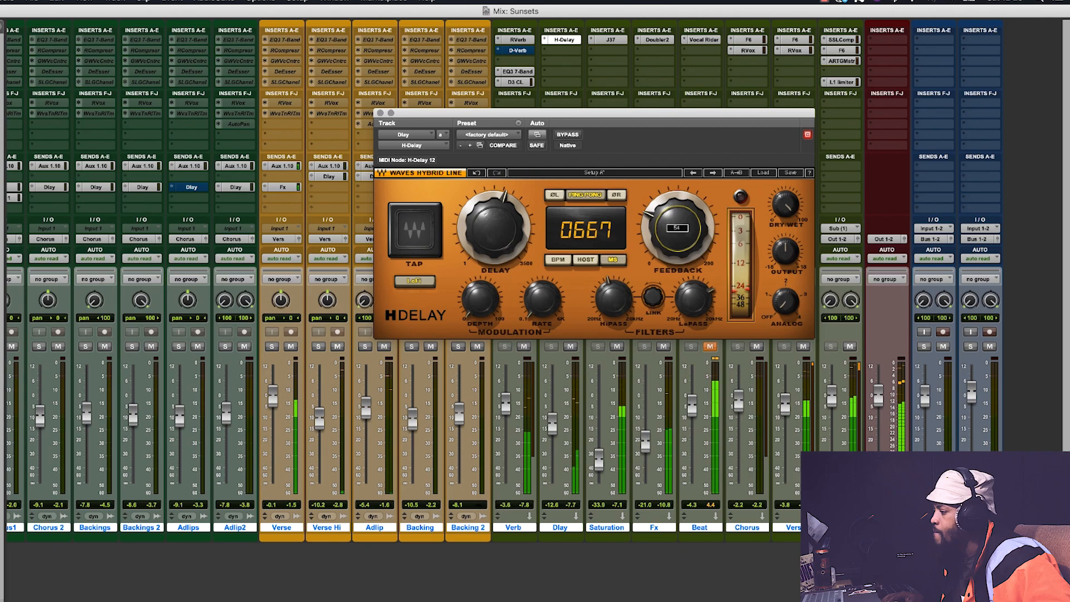
pyautogui.moveTo(508, 230); pyautogui.dragTo(504, 228)
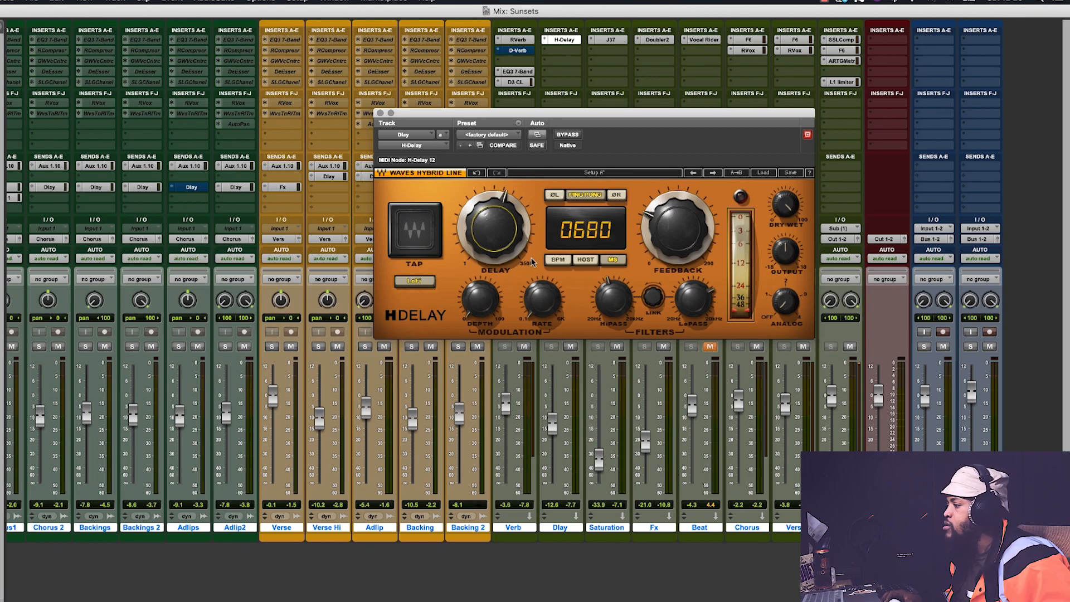
pyautogui.moveTo(524, 262)
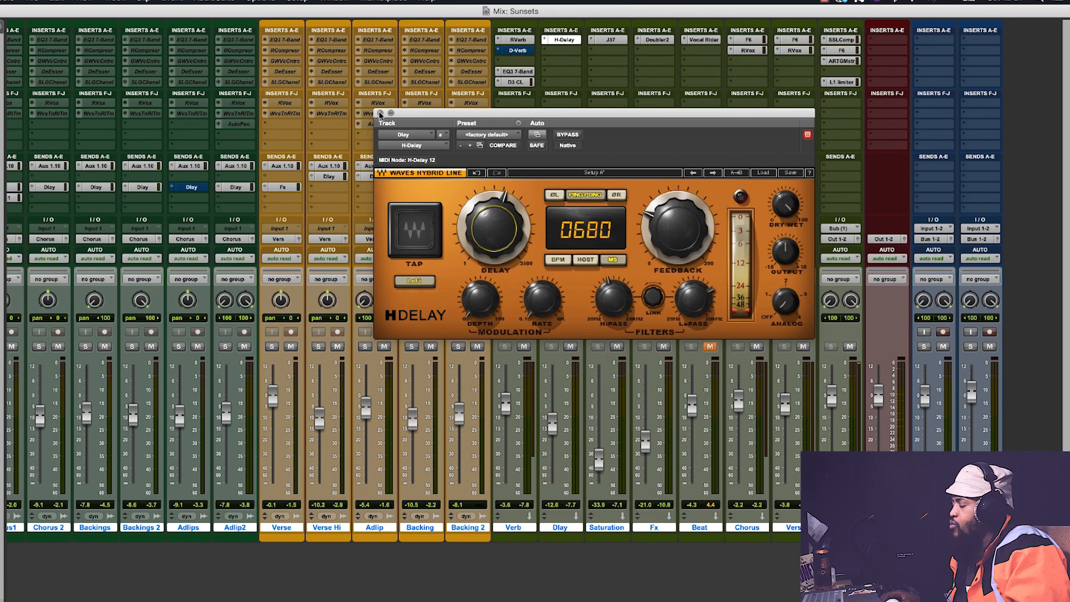
pyautogui.click(380, 113)
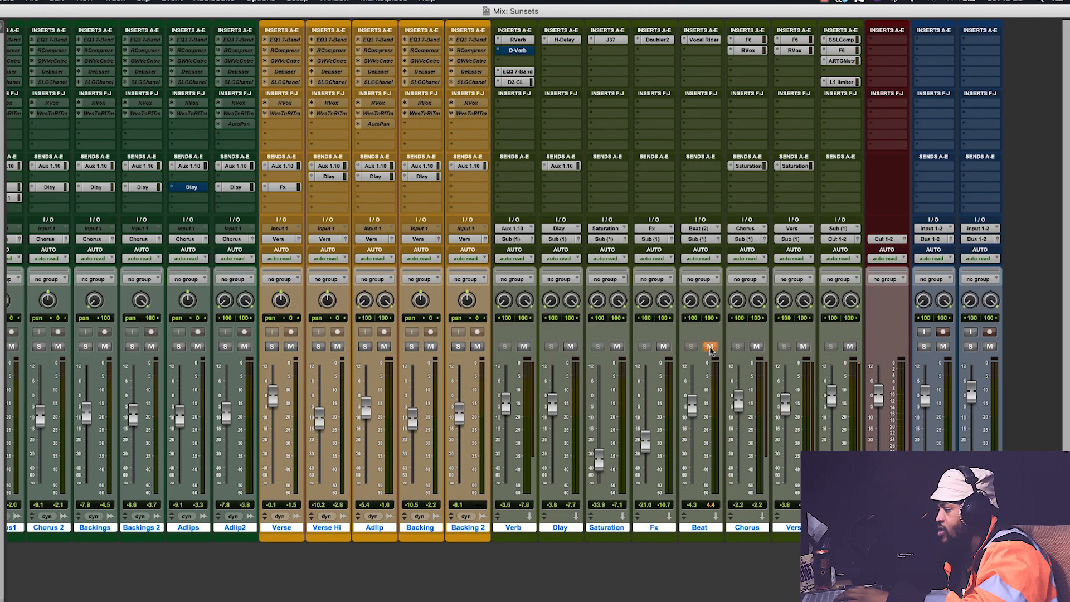
# Step: Unmute the Beat track and, during playback, set the faders to -10.7 dB on Dlay, -0.9 dB on Chorus and -1.1 dB on Verb
pyautogui.click(710, 347)
pyautogui.press('space')
pyautogui.moveTo(554, 407); pyautogui.dragTo(552, 413)
pyautogui.moveTo(737, 405); pyautogui.dragTo(738, 400)
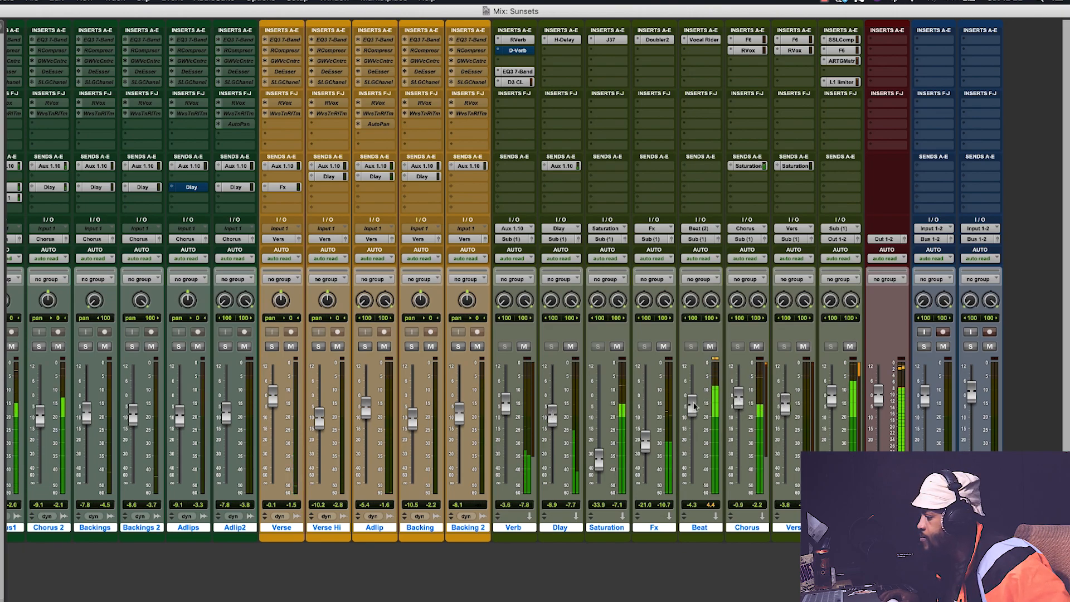
pyautogui.moveTo(501, 400); pyautogui.dragTo(556, 421)
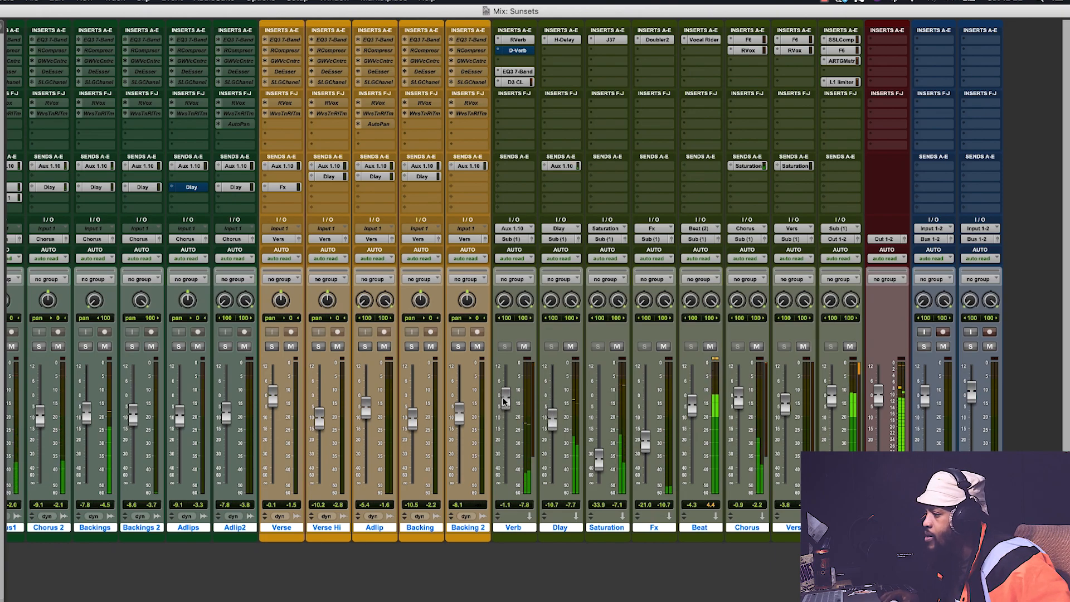
# Step: Set the Verb compressor's threshold to -23.2 dB and its attack to about 842 µs, and close it
pyautogui.hscroll(-2, 144, 217)
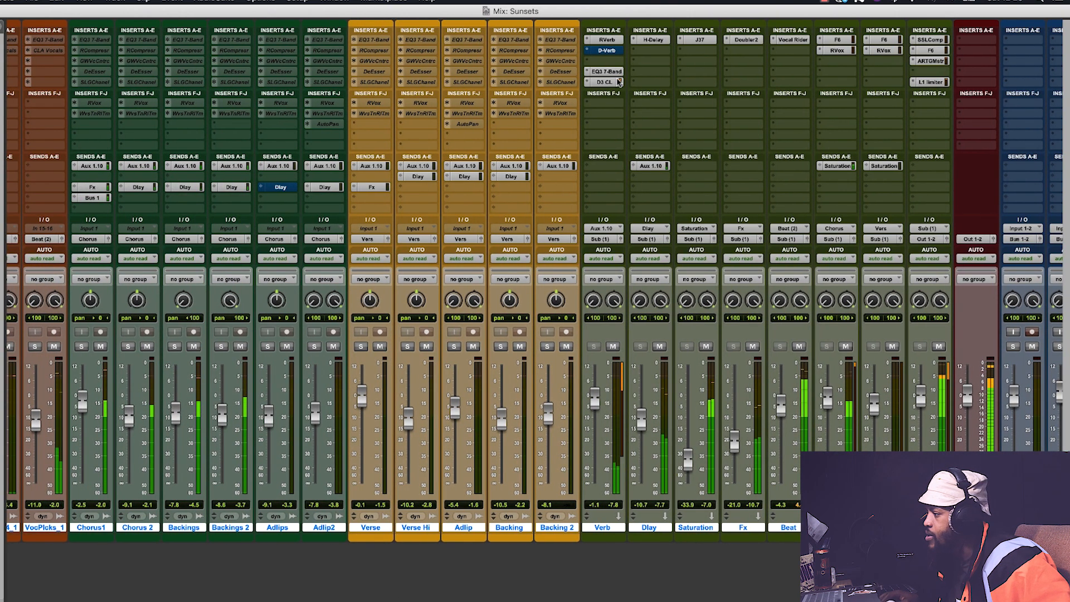
pyautogui.click(619, 82)
pyautogui.moveTo(386, 298); pyautogui.dragTo(389, 292)
pyautogui.moveTo(585, 274); pyautogui.dragTo(585, 269)
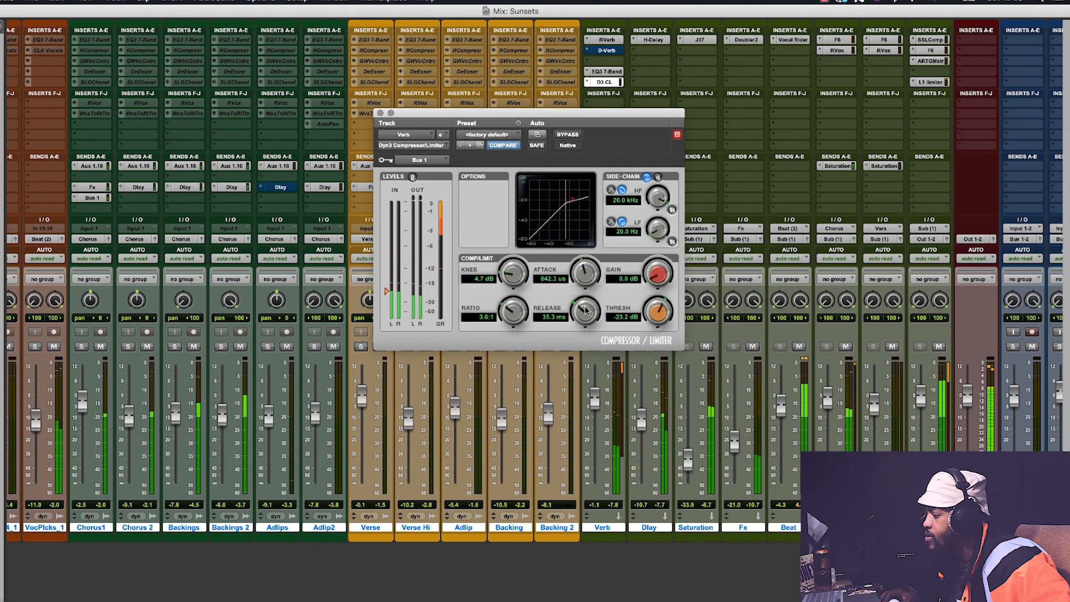
pyautogui.click(380, 113)
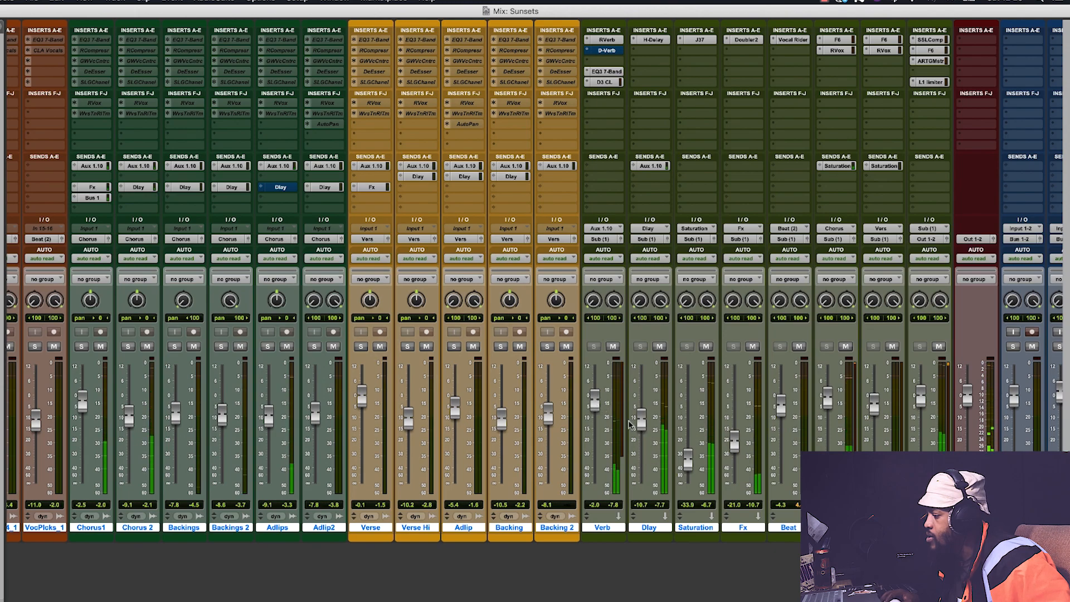
# Step: Set the Verb fader to -0.1 dB and Dlay fader to -8.1 dB, and the Dlay compressor's threshold to -37.7 dB
pyautogui.moveTo(643, 427); pyautogui.dragTo(643, 429)
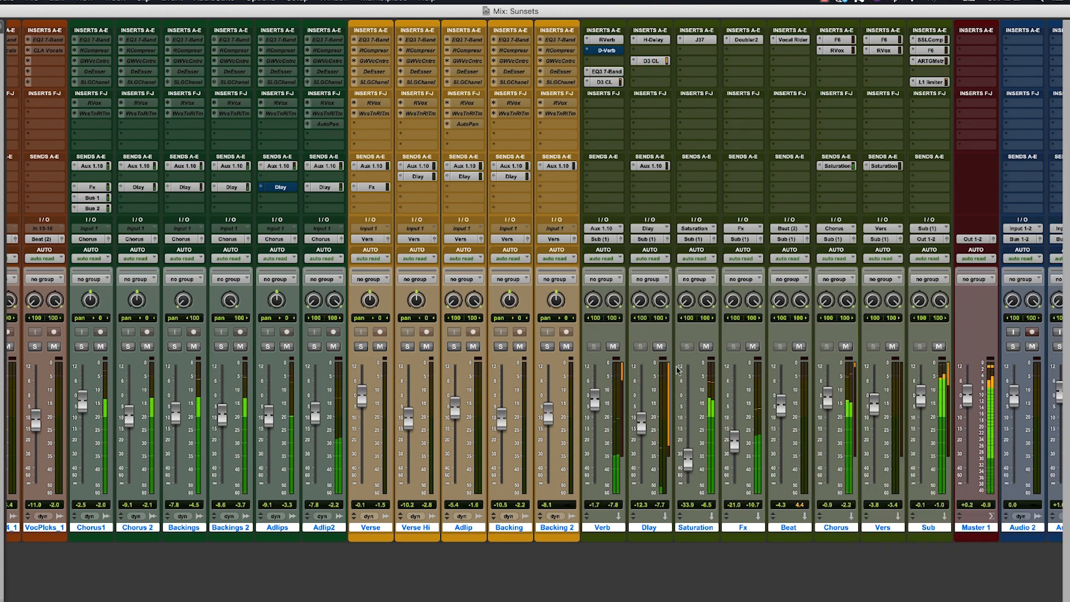
pyautogui.moveTo(641, 417)
pyautogui.mouseDown()
pyautogui.moveTo(640, 406)
pyautogui.moveTo(594, 397)
pyautogui.moveTo(638, 416)
pyautogui.mouseUp()
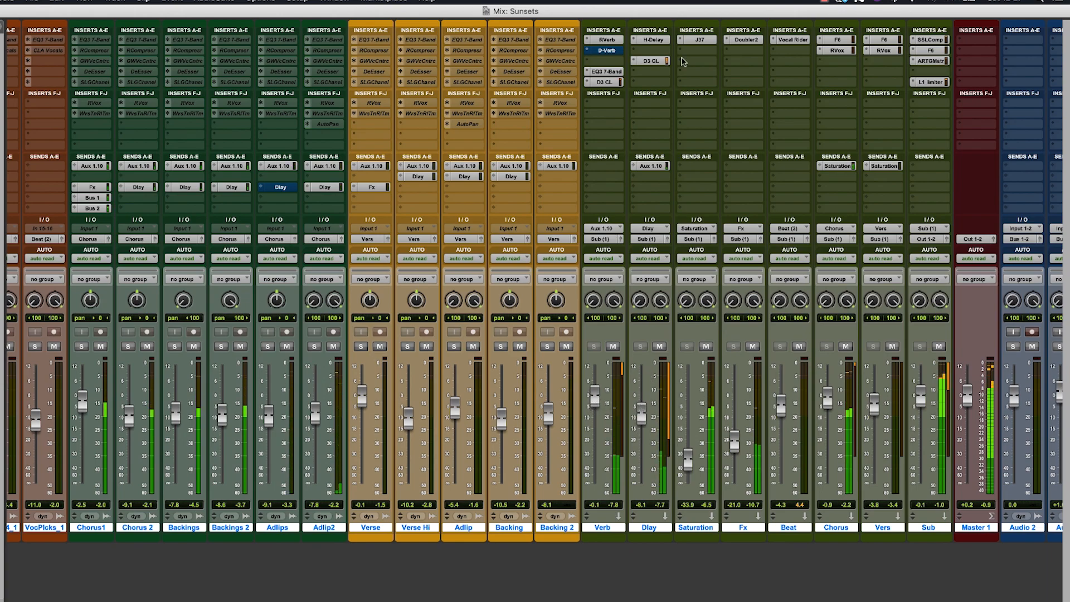
pyautogui.click(649, 60)
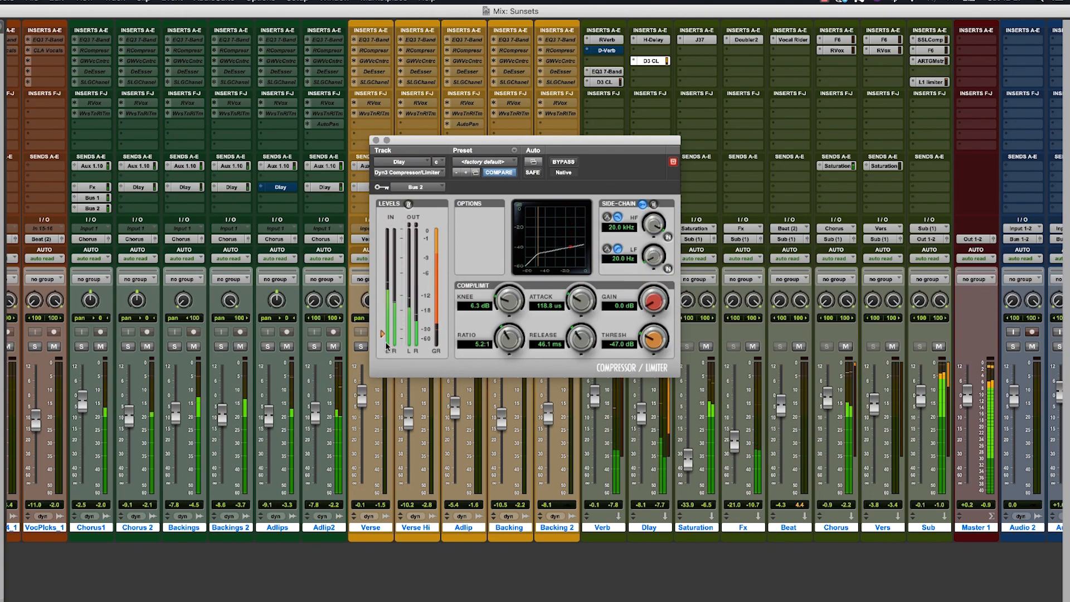
pyautogui.moveTo(383, 335); pyautogui.dragTo(383, 331)
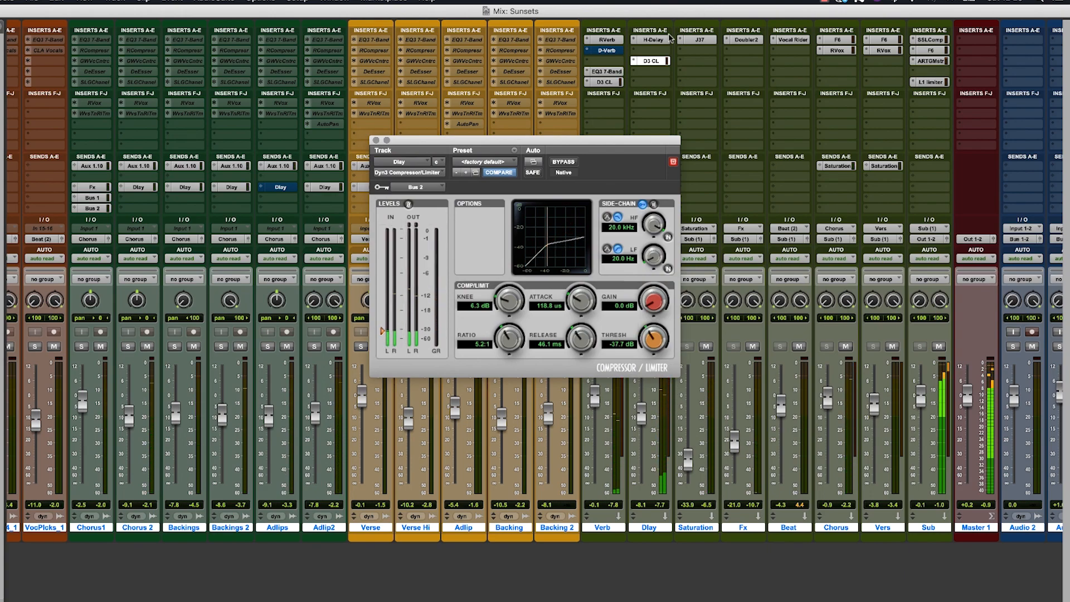
# Step: Open H-Delay on the Dlay track and tap in the song's tempo for a 650 ms delay time
pyautogui.click(649, 40)
pyautogui.click(399, 263)
pyautogui.click(399, 263)
pyautogui.click(399, 263)
pyautogui.click(399, 263)
pyautogui.click(399, 263)
pyautogui.click(399, 263)
pyautogui.click(399, 263)
pyautogui.click(399, 263)
pyautogui.click(399, 263)
pyautogui.click(399, 263)
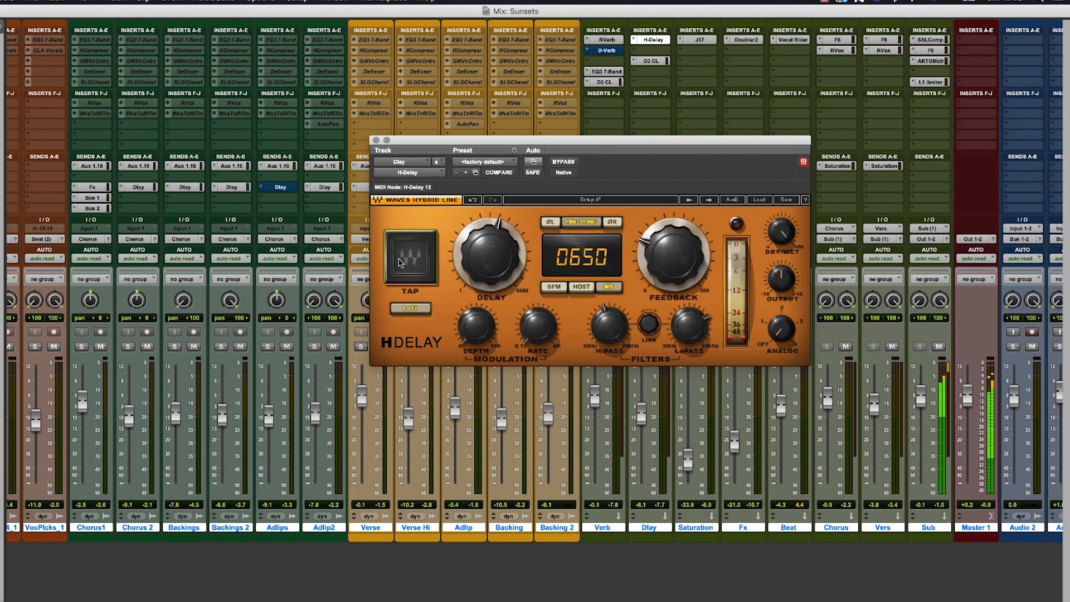
# Step: Restart playback from about bar 22 in the Edit window, return to the Mix window and close H-Delay
pyautogui.press('super+equal')
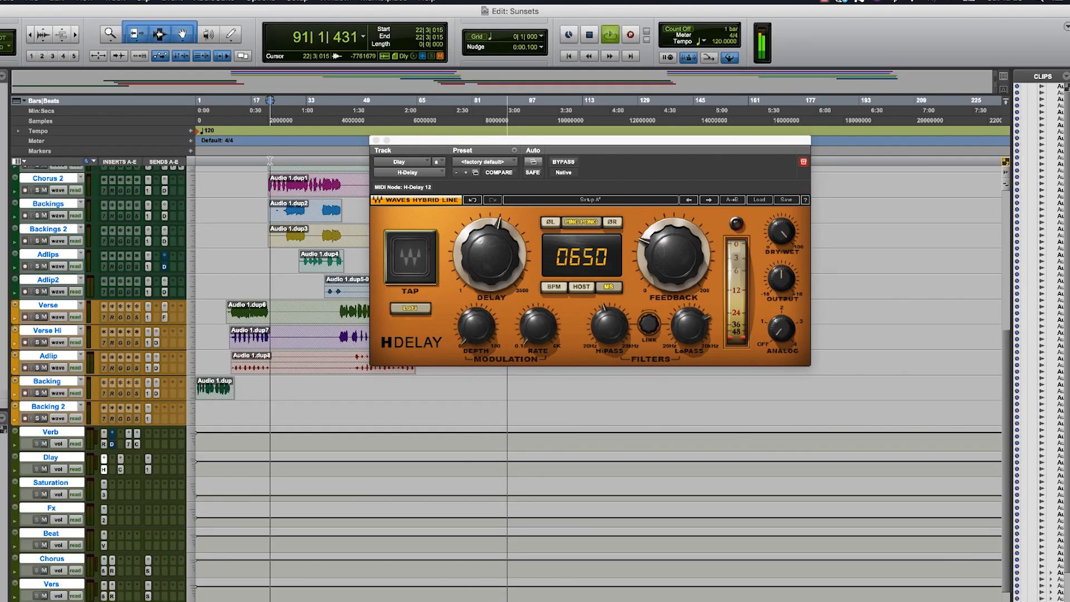
pyautogui.press('super+equal')
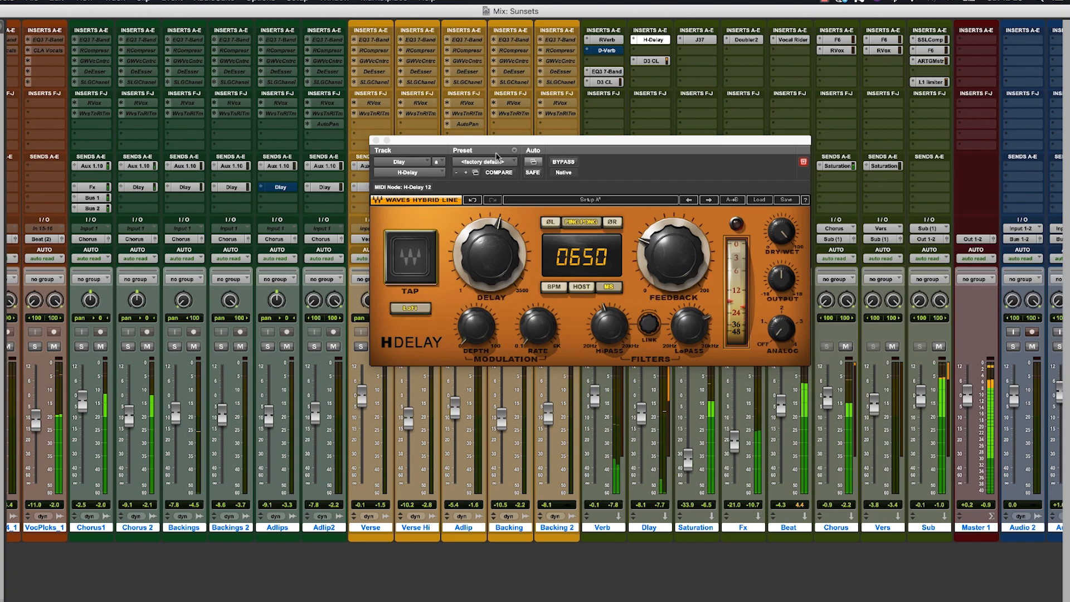
pyautogui.click(376, 140)
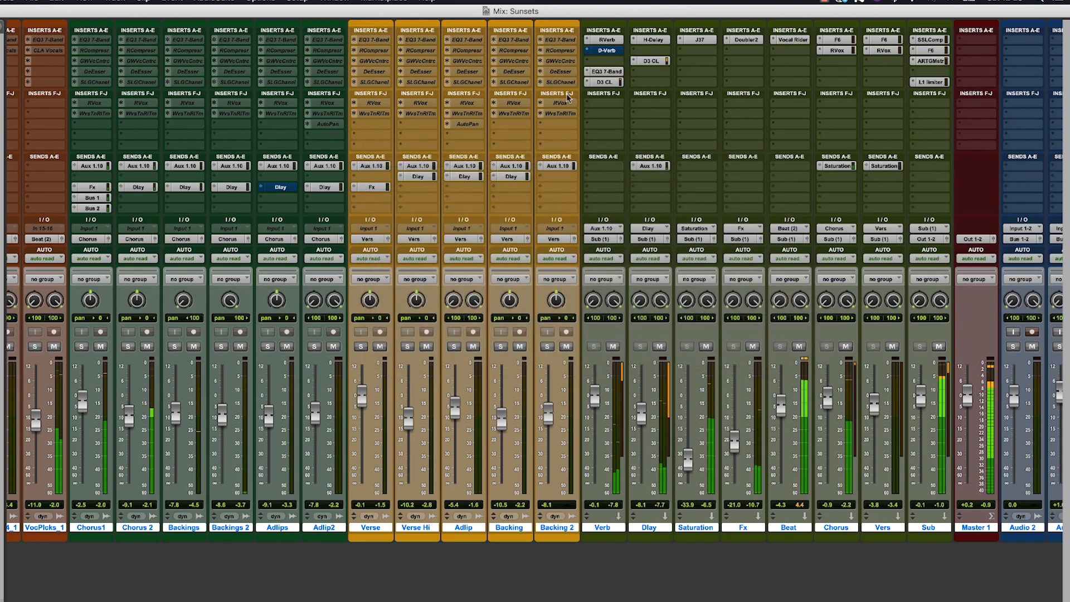